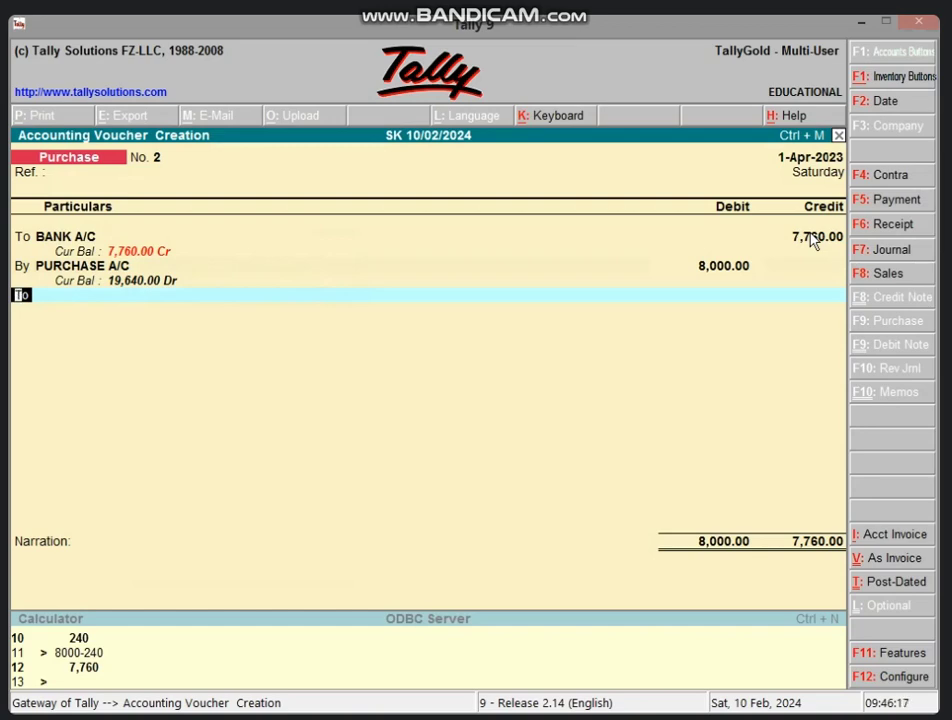
Step: Credit DISCOUNT A/C P with 240.00 on the third line of purchase voucher 2 and save the voucher
{"action": "left_click", "coordinate": [750, 274]}
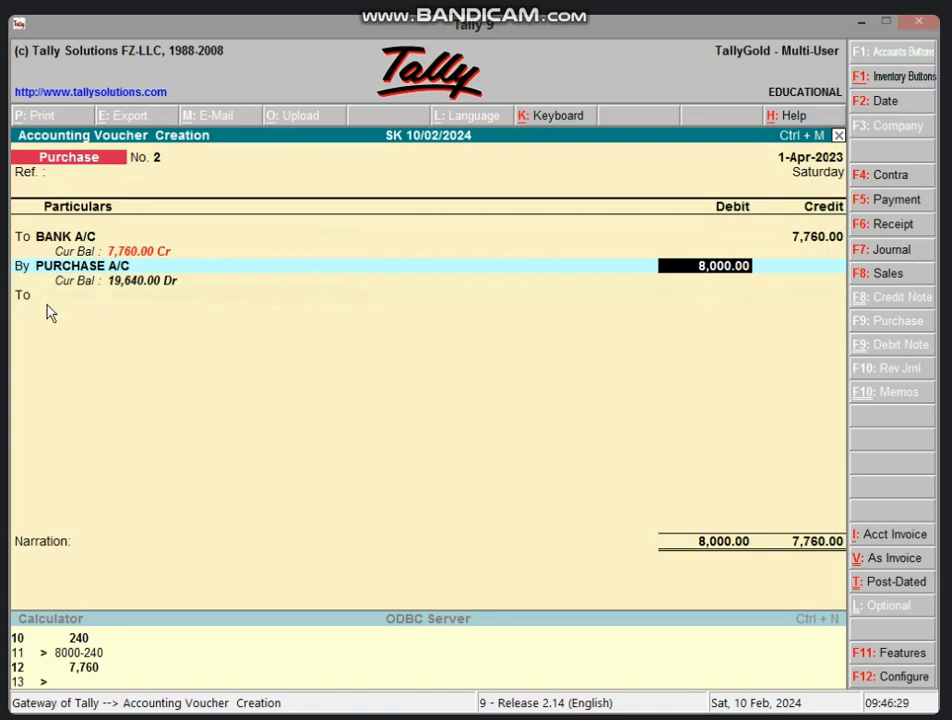
{"action": "key", "text": "Return"}
{"action": "key", "text": "Return"}
{"action": "type", "text": "D"}
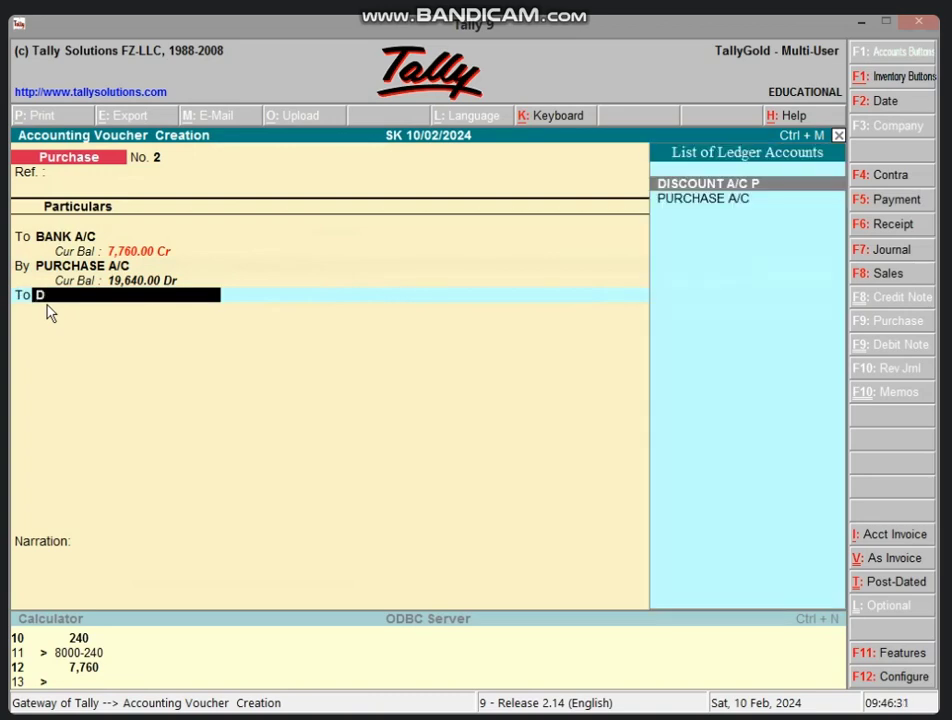
{"action": "key", "text": "Return"}
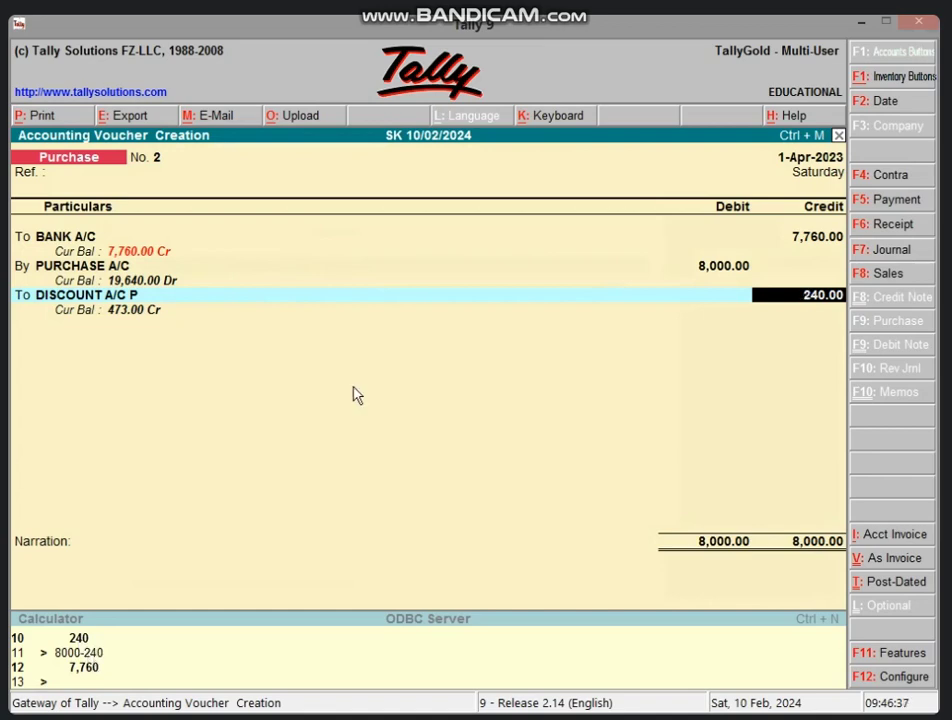
{"action": "key", "text": "Return"}
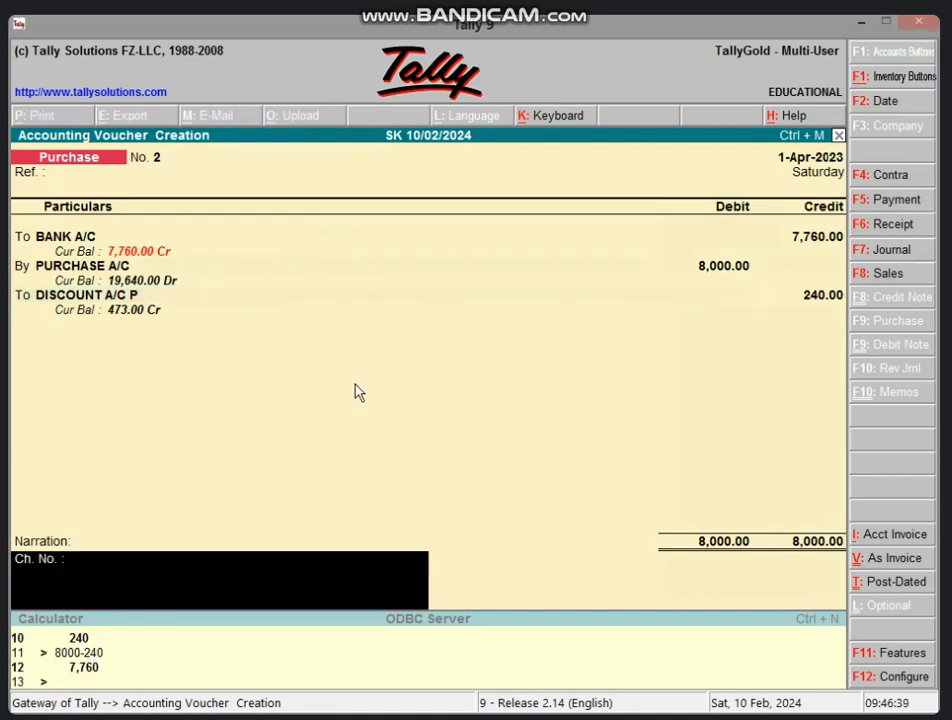
{"action": "key", "text": "Return"}
{"action": "key", "text": "y"}
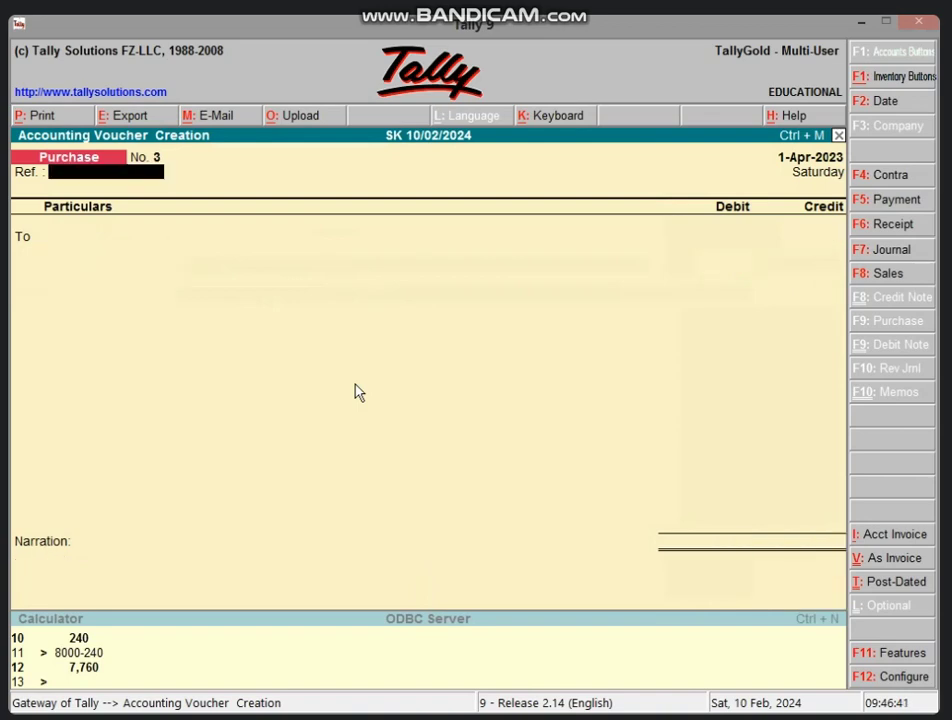
Step: Reopen the saved purchase voucher 2, review its bank, purchase and discount entries, and accept it without changes
{"action": "key", "text": "Page_Up"}
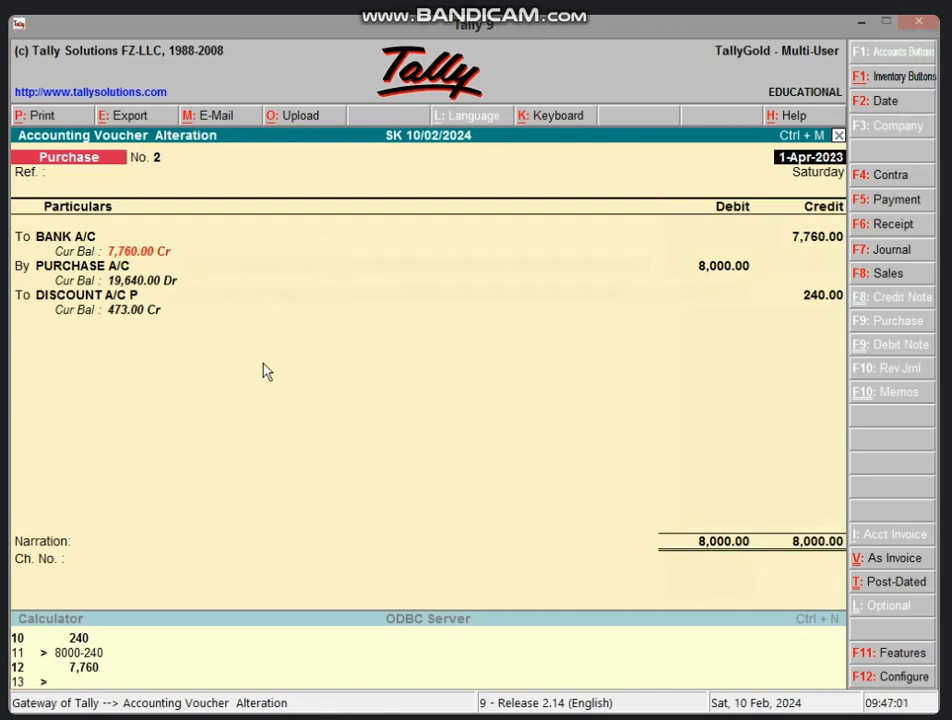
{"action": "left_click", "coordinate": [165, 298]}
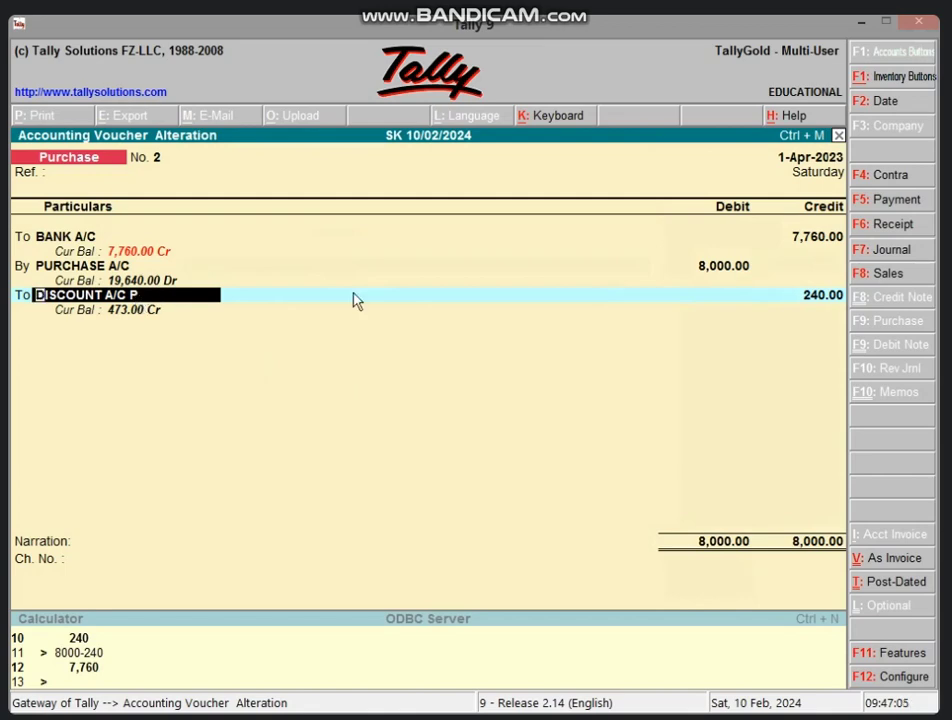
{"action": "left_click", "coordinate": [805, 240]}
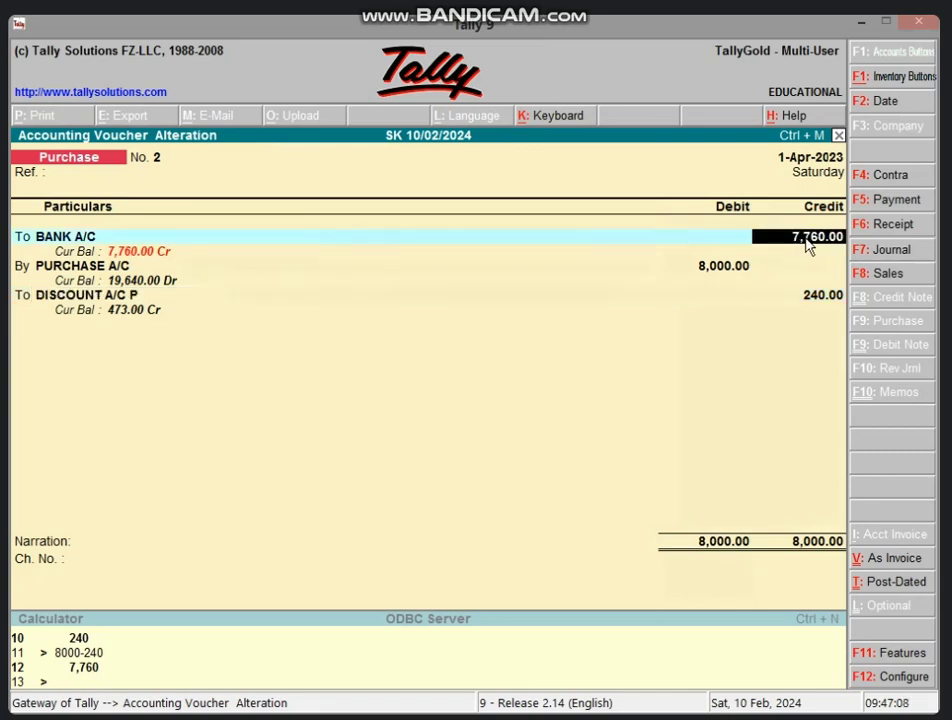
{"action": "left_click", "coordinate": [744, 266]}
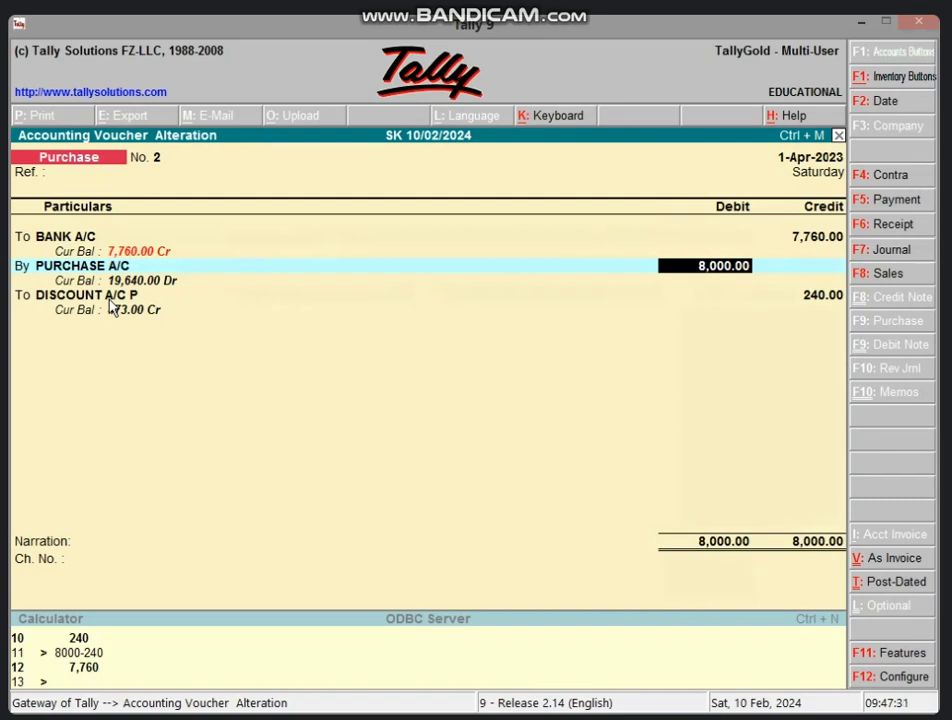
{"action": "key", "text": "Return"}
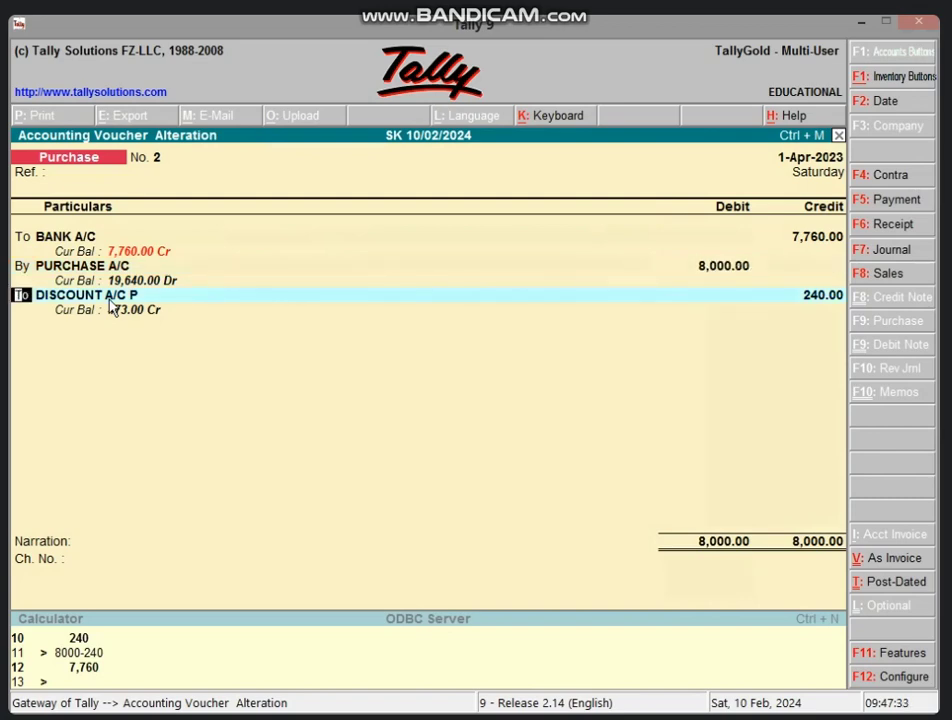
{"action": "key", "text": "Return"}
{"action": "key", "text": "Return"}
{"action": "key", "text": "Return"}
{"action": "key", "text": "Return"}
{"action": "key", "text": "Return"}
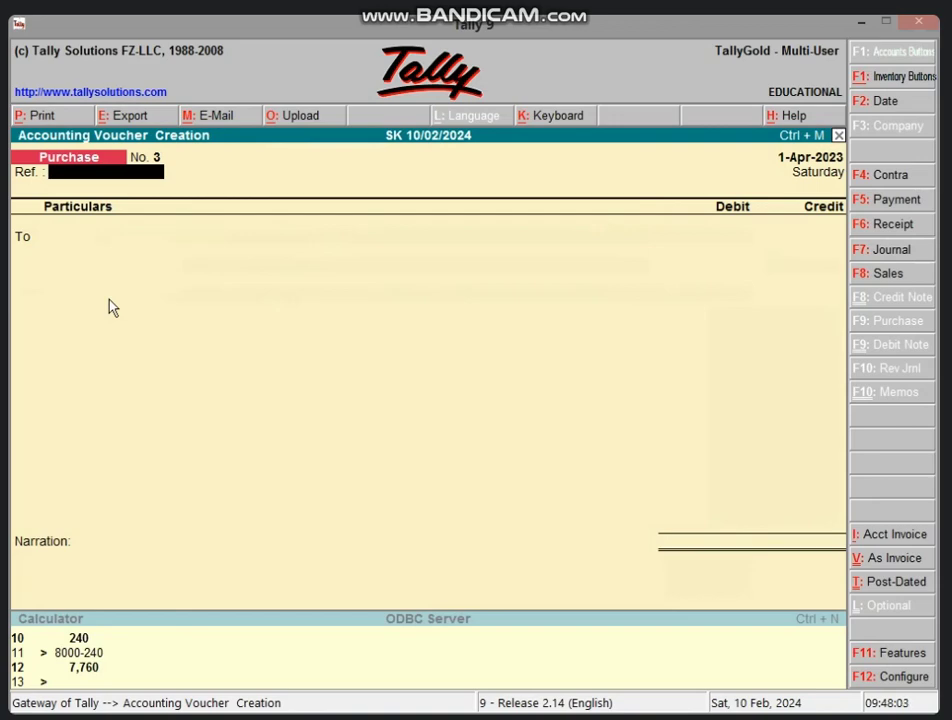
Step: Create a supplier ledger under Sundry Creditors for the credit line of purchase voucher 3, leaving the reference blank
{"action": "key", "text": "Return"}
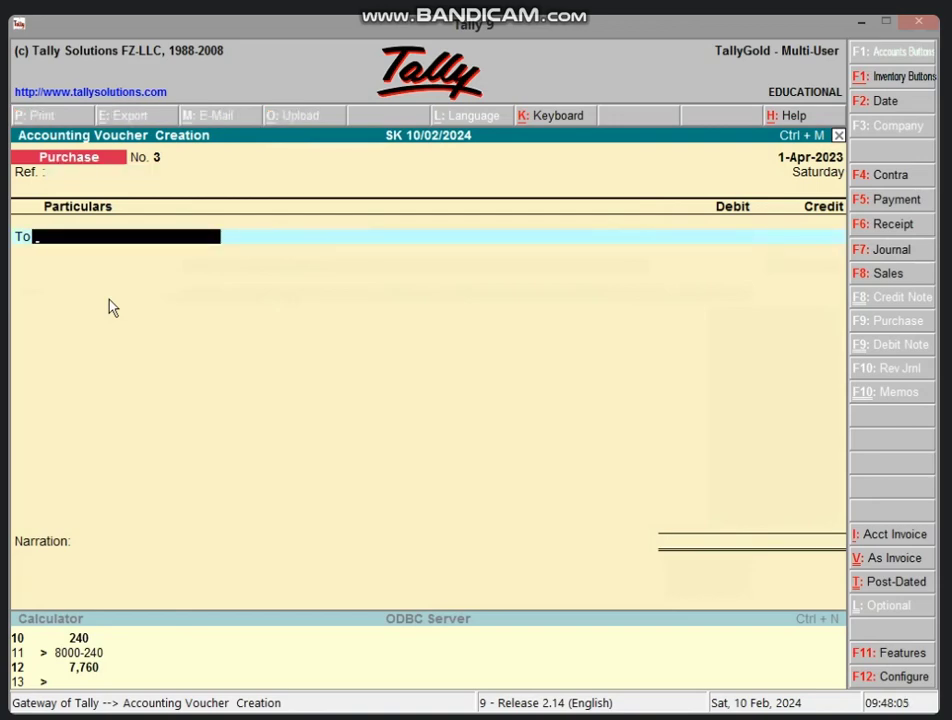
{"action": "key", "text": "alt+c"}
{"action": "type", "text": "RA"}
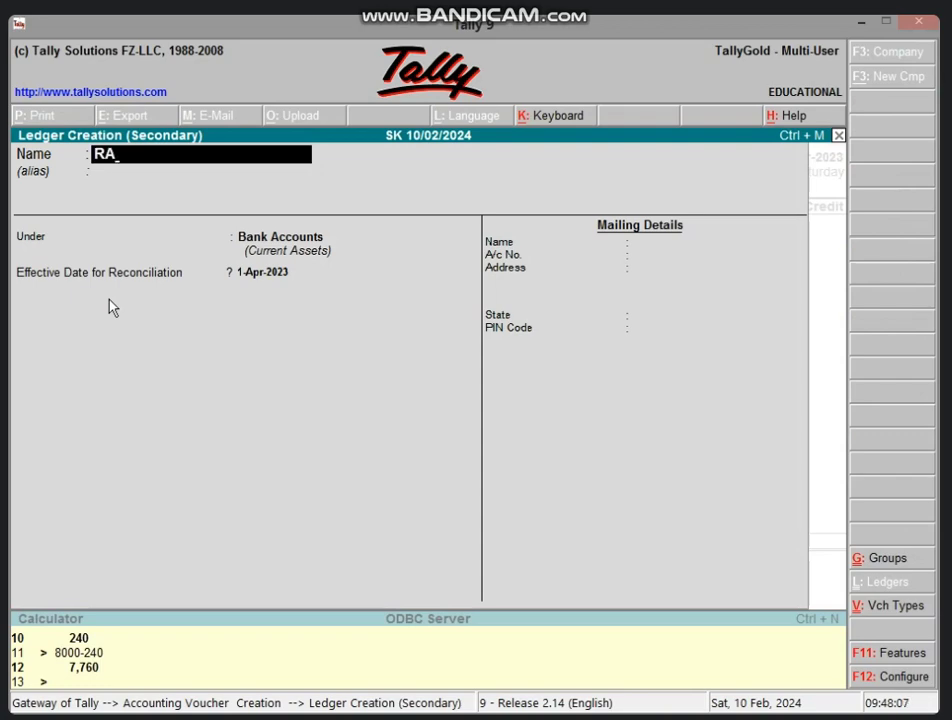
{"action": "type", "text": "S"}
{"action": "key", "text": "BackSpace"}
{"action": "type", "text": "DHE'S A/C"}
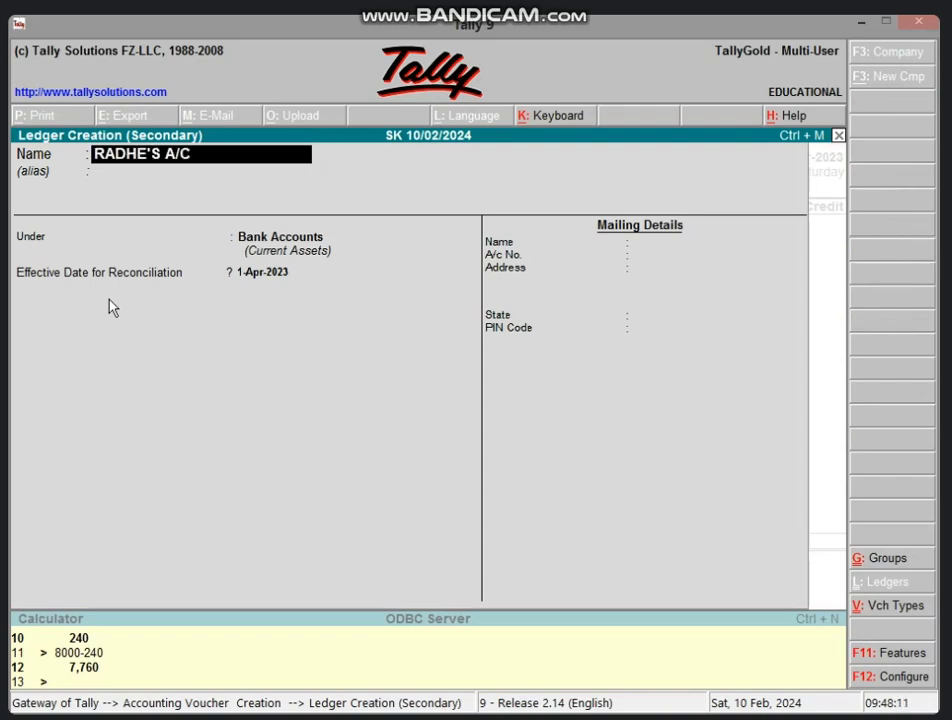
{"action": "key", "text": "Return"}
{"action": "key", "text": "Return"}
{"action": "type", "text": "SU"}
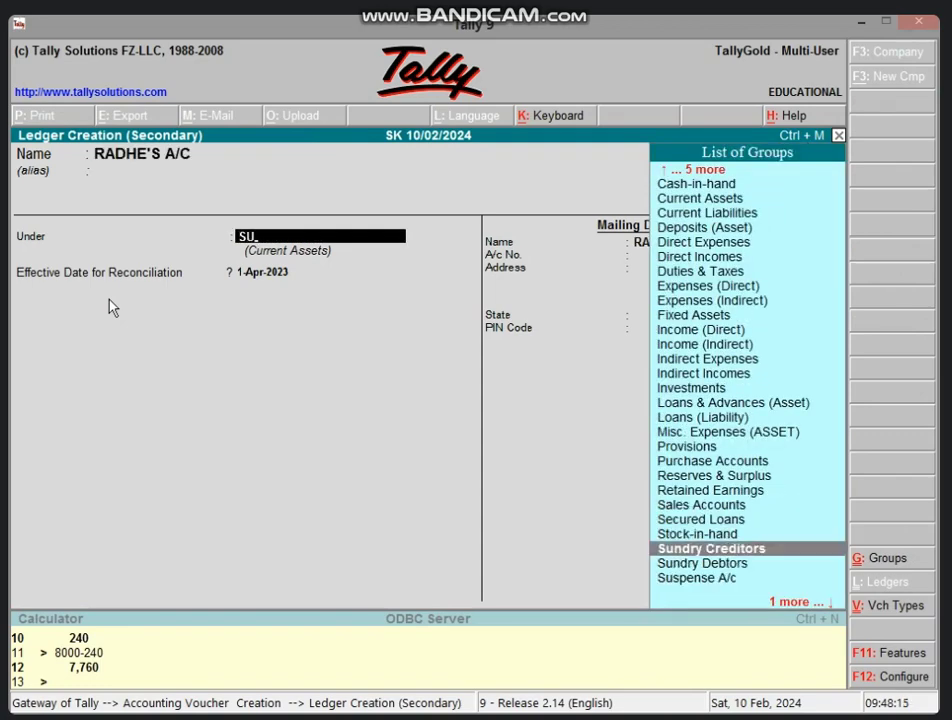
{"action": "key", "text": "Return"}
{"action": "key", "text": "ctrl+a"}
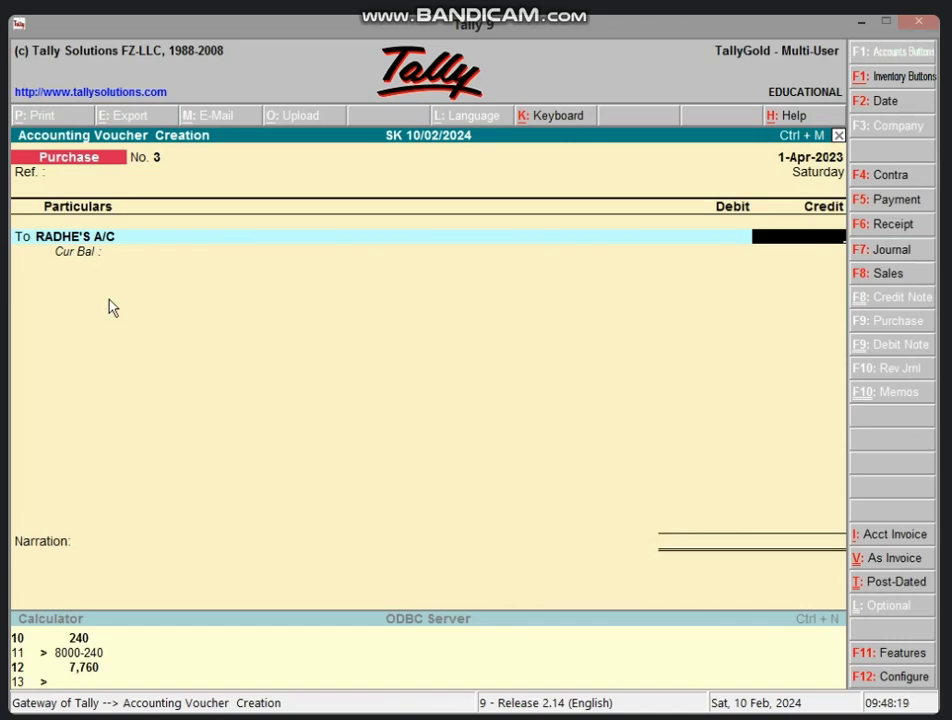
Step: Calculate the 3% discount with 9000*3/100 and the net amount with 9000-270 in the calculator
{"action": "left_click", "coordinate": [258, 644]}
{"action": "type", "text": "90"}
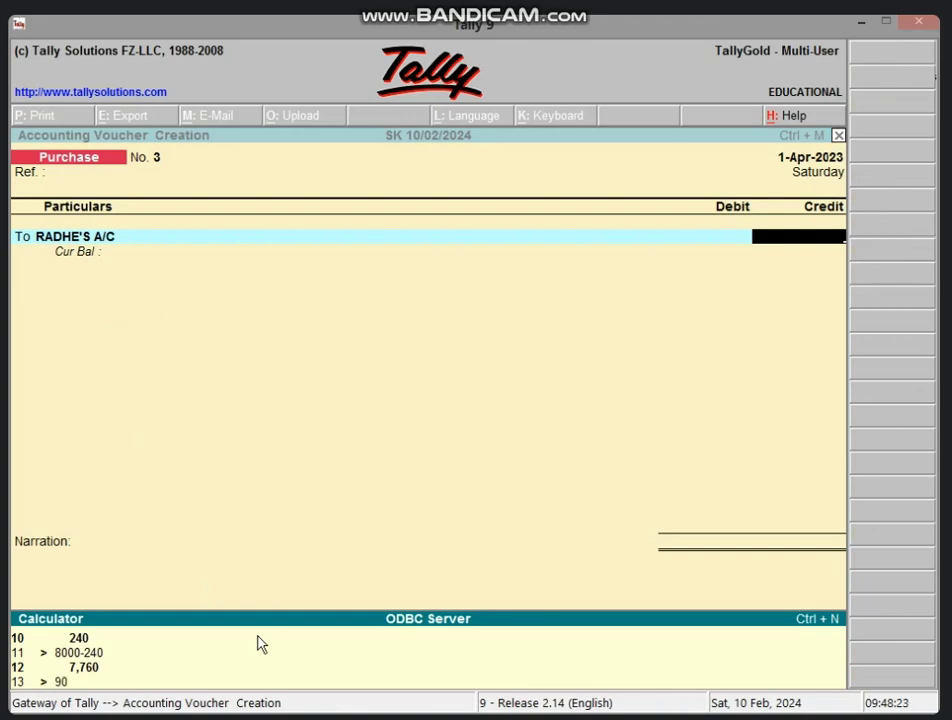
{"action": "type", "text": "00*3/100"}
{"action": "key", "text": "Return"}
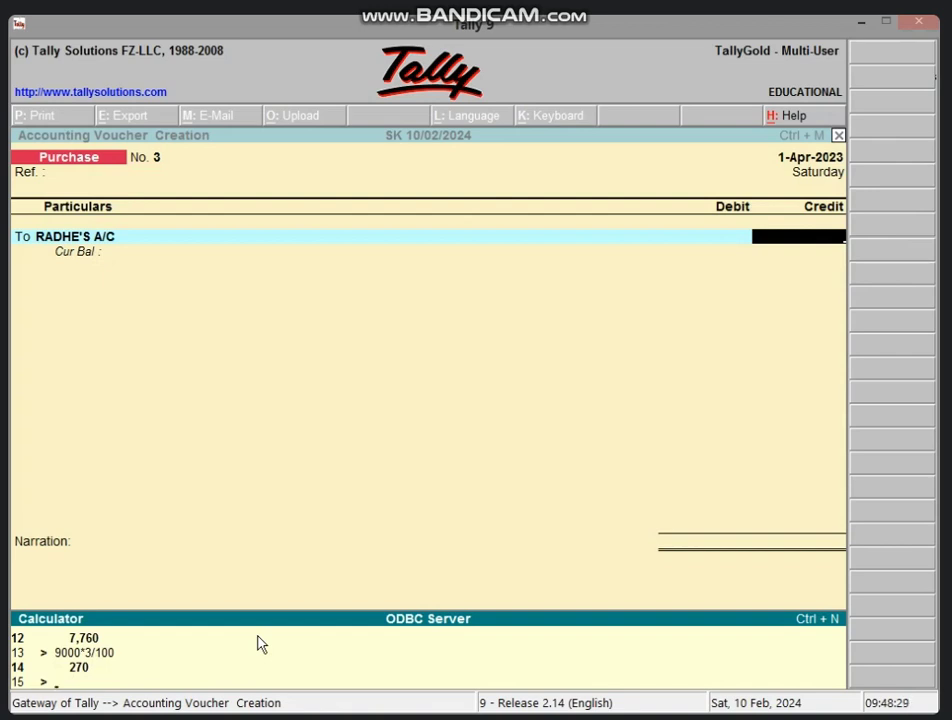
{"action": "type", "text": "9000-270"}
{"action": "key", "text": "Return"}
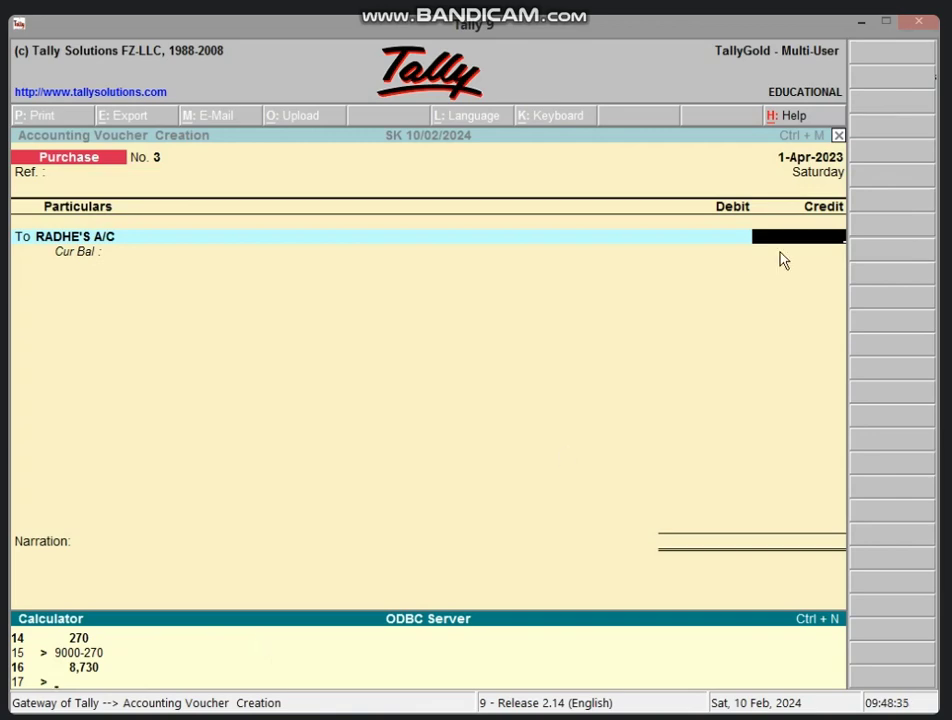
Step: Credit the supplier ledger with 8,730 and allocate the full amount to New Ref 3 in the bill-wise details
{"action": "key", "text": "ctrl+m"}
{"action": "type", "text": "8730"}
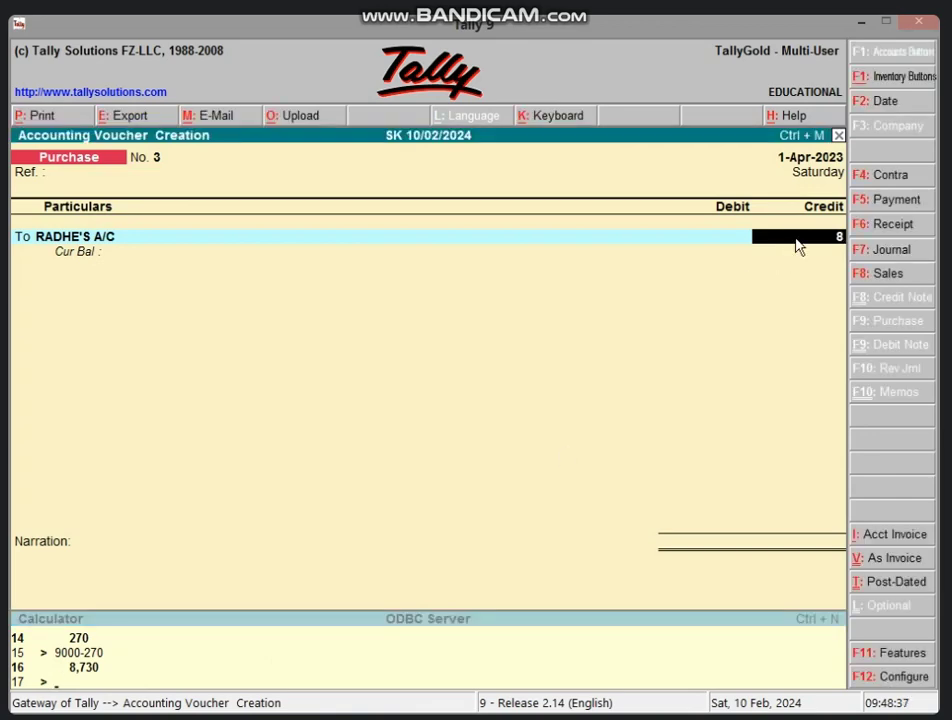
{"action": "key", "text": "Return"}
{"action": "key", "text": "Return"}
{"action": "key", "text": "Return"}
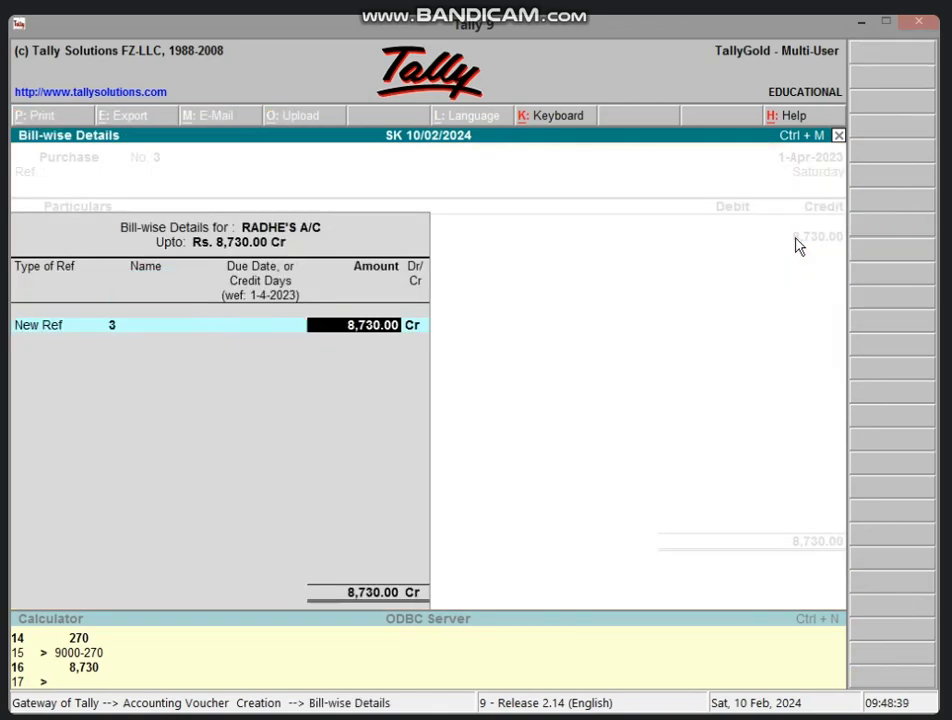
{"action": "key", "text": "Return"}
{"action": "key", "text": "Return"}
Step: Debit PURCHASE A/C with 8,730.00, leave the inventory allocations empty and save purchase voucher 3
{"action": "type", "text": "p"}
{"action": "key", "text": "Return"}
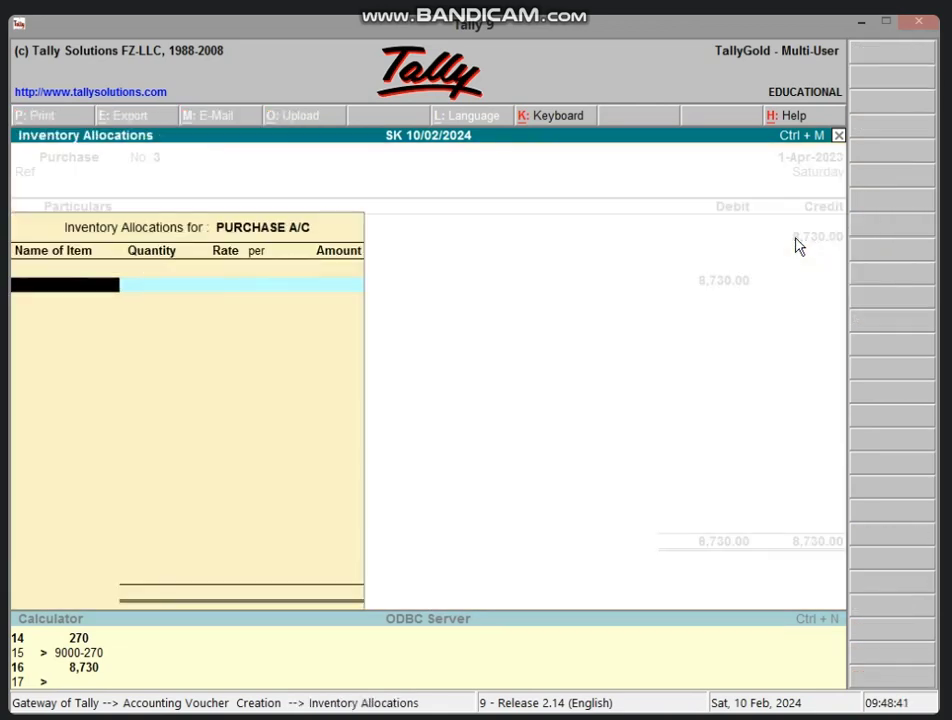
{"action": "key", "text": "Return"}
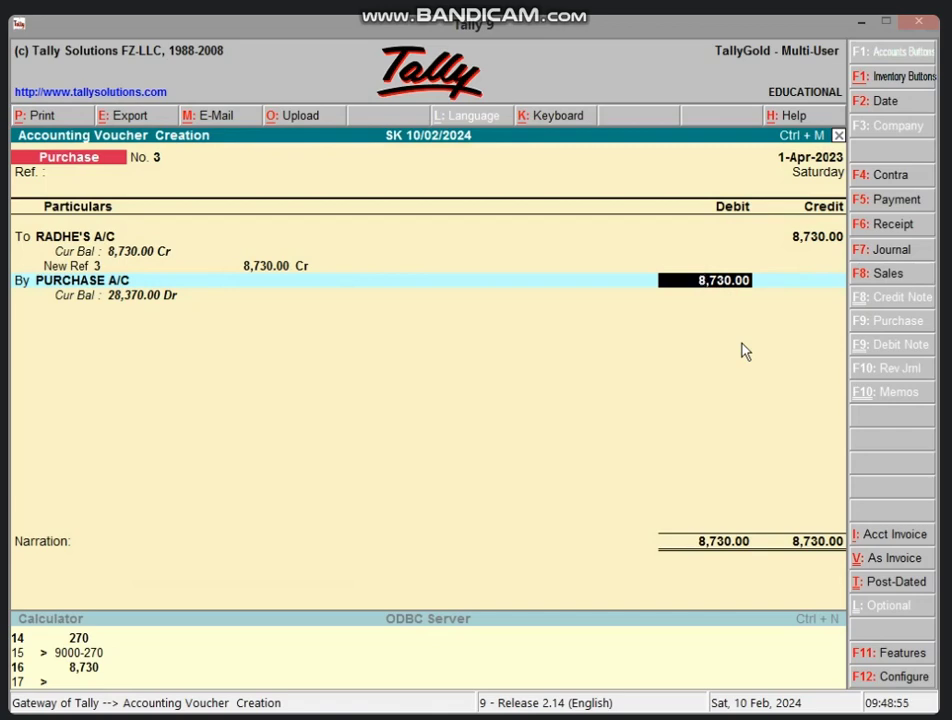
{"action": "key", "text": "Return"}
{"action": "key", "text": "Return"}
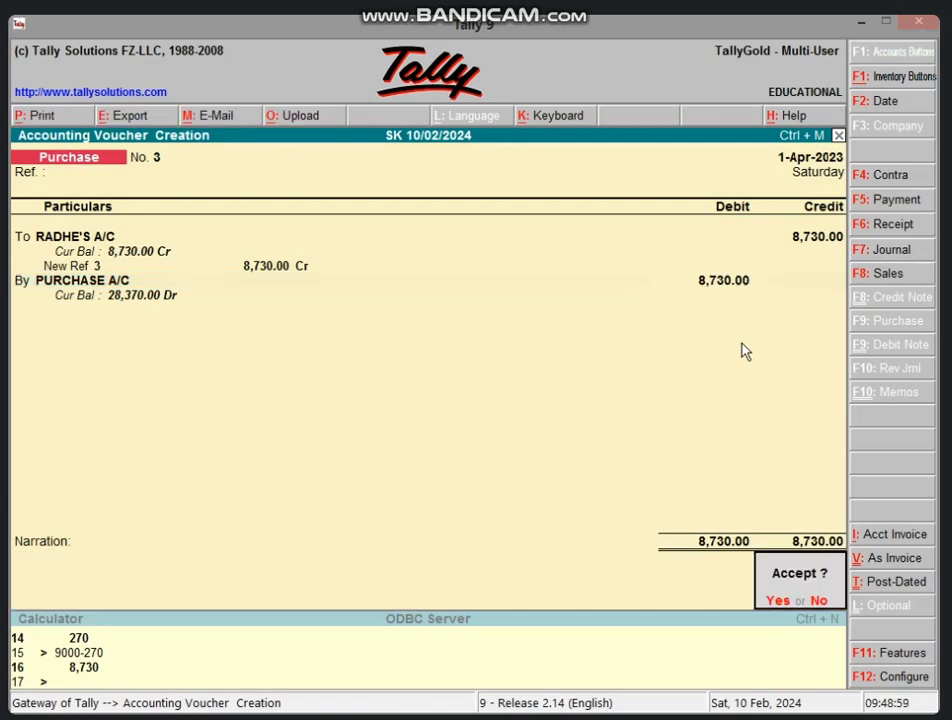
{"action": "key", "text": "Return"}
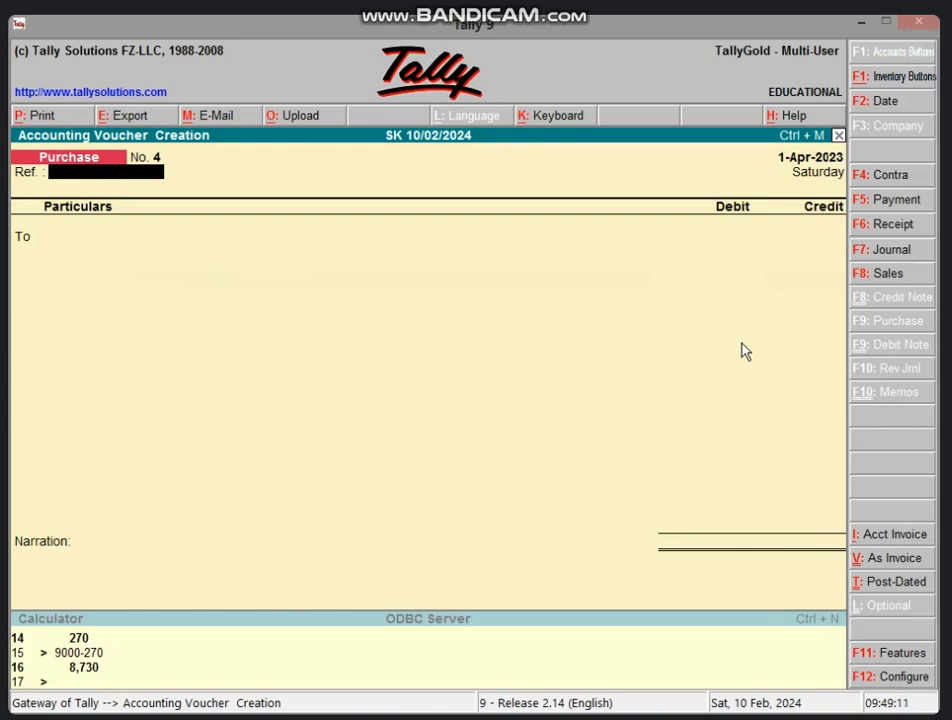
Step: Start a sales entry in voucher mode and create the ledger CHEQUE IN HAND A/C under Cash-in-hand for its debit line
{"action": "left_click", "coordinate": [907, 287]}
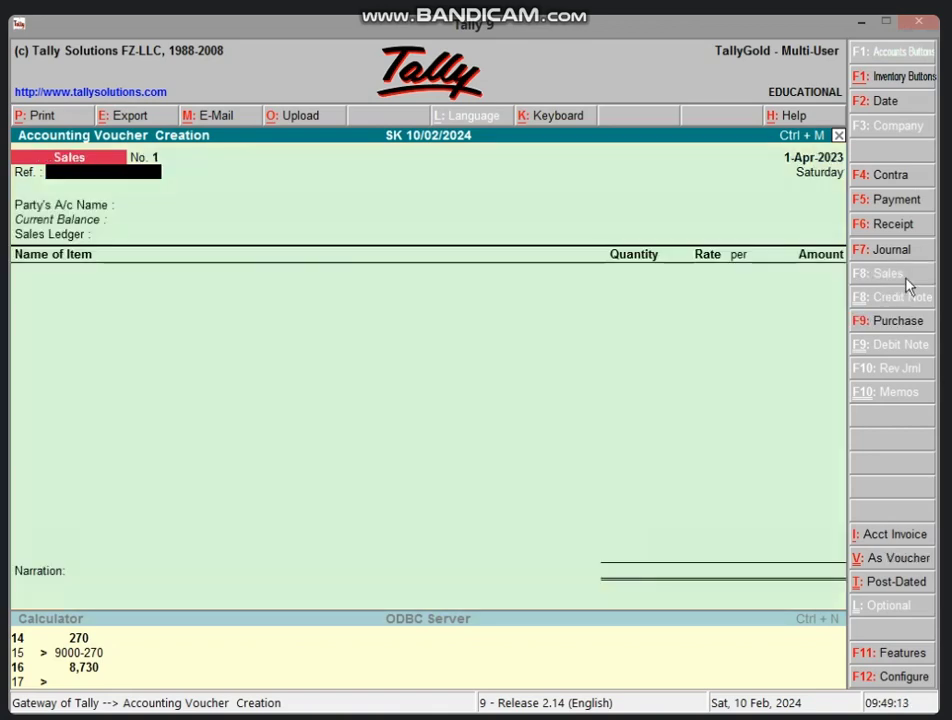
{"action": "left_click", "coordinate": [893, 561]}
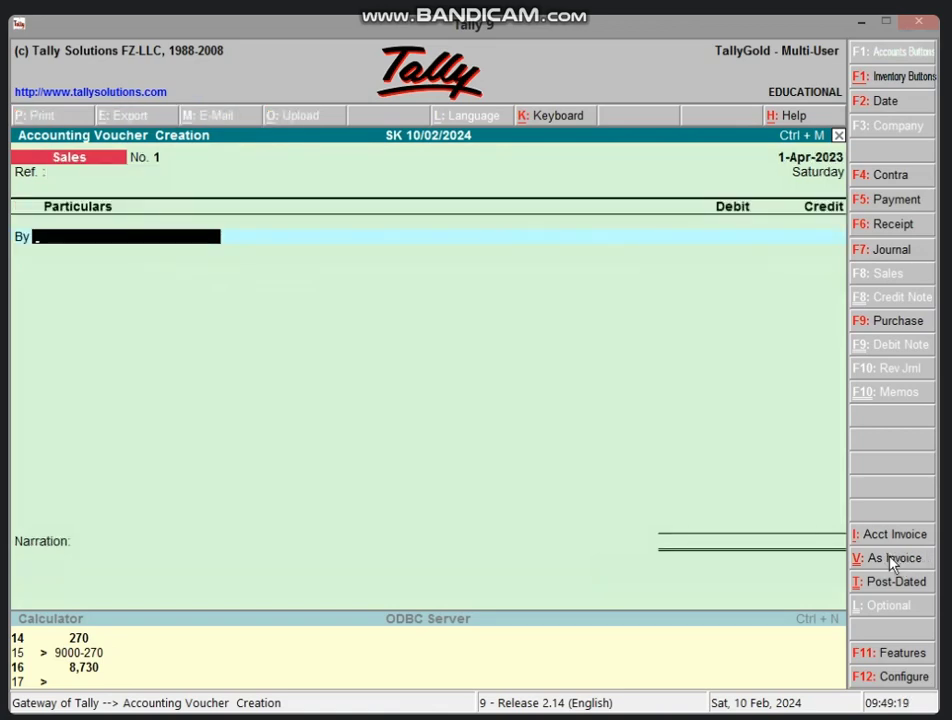
{"action": "key", "text": "alt+c"}
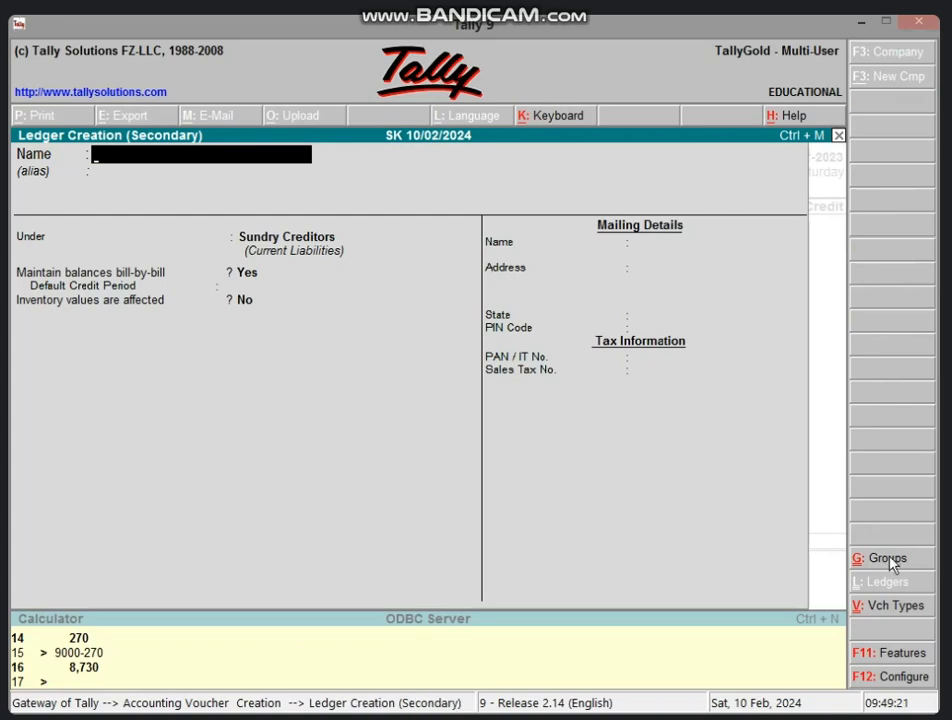
{"action": "type", "text": "CHEQUE"}
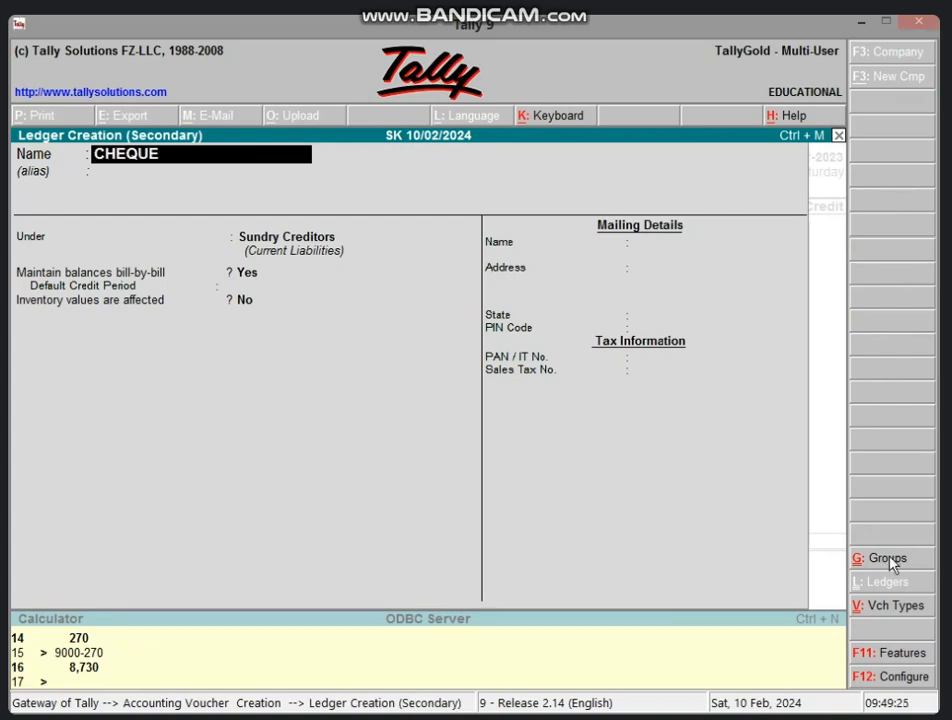
{"action": "type", "text": " IN JHAN"}
{"action": "key", "text": "BackSpace"}
{"action": "key", "text": "BackSpace"}
{"action": "key", "text": "BackSpace"}
{"action": "key", "text": "BackSpace"}
{"action": "type", "text": "D "}
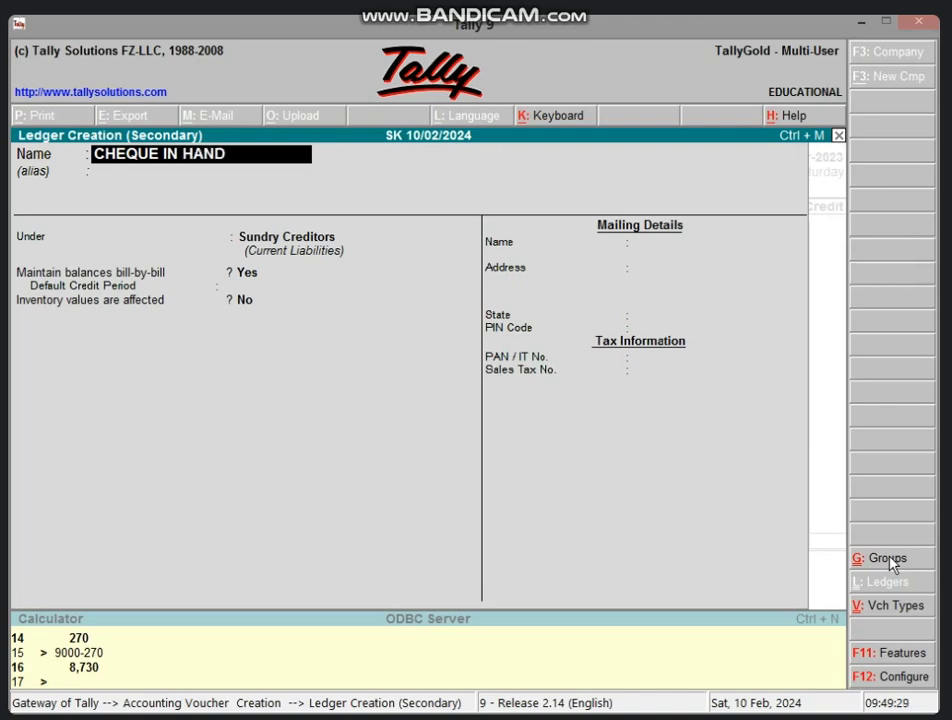
{"action": "type", "text": "A/C"}
{"action": "key", "text": "Return"}
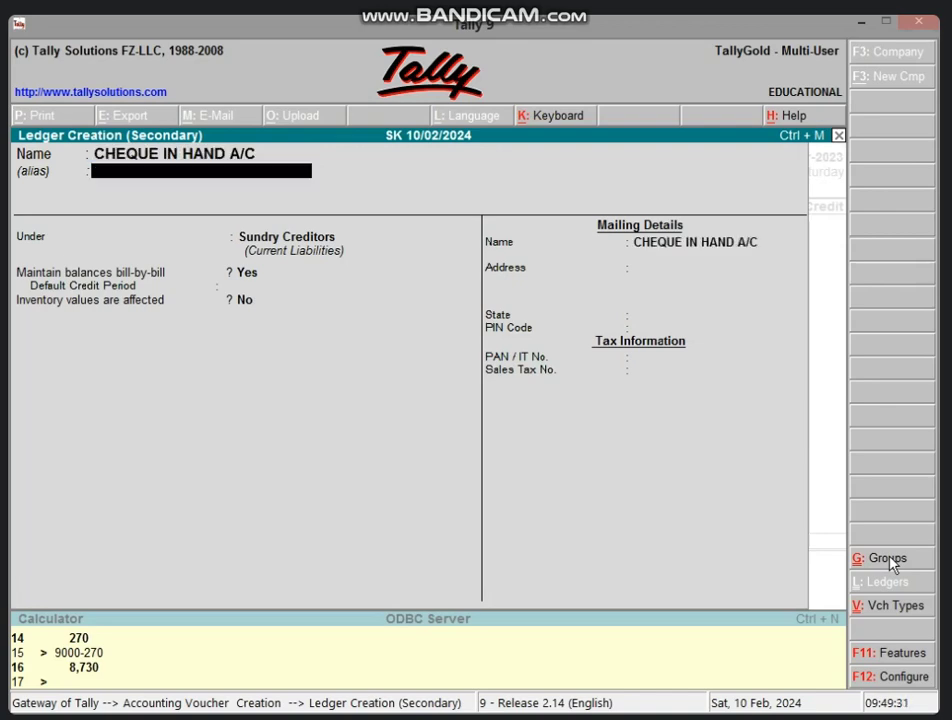
{"action": "key", "text": "Return"}
{"action": "type", "text": "CAS"}
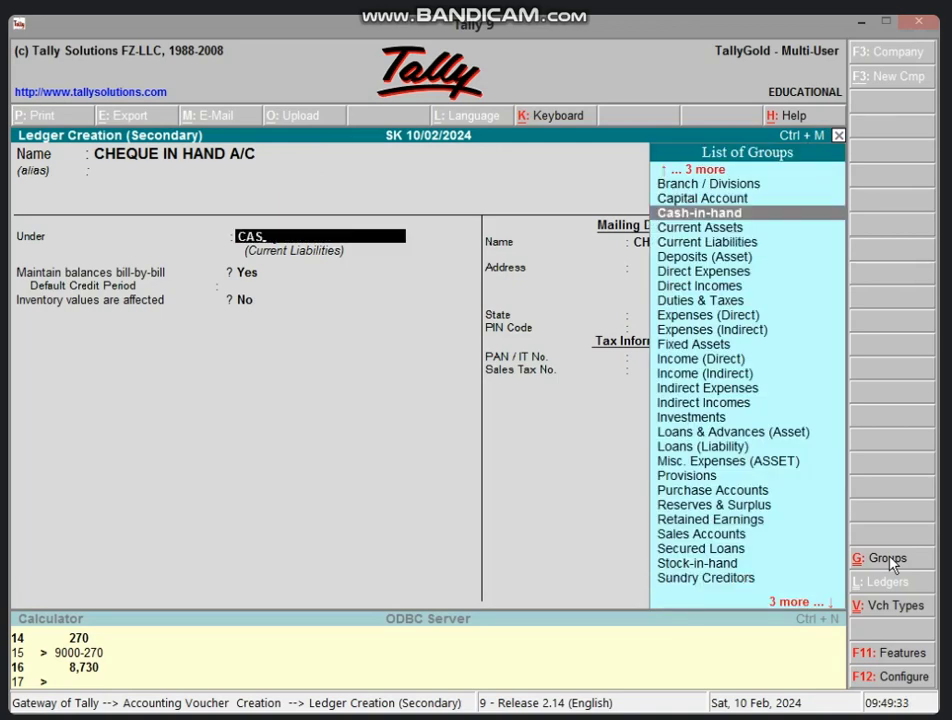
{"action": "key", "text": "Return"}
{"action": "key", "text": "Return"}
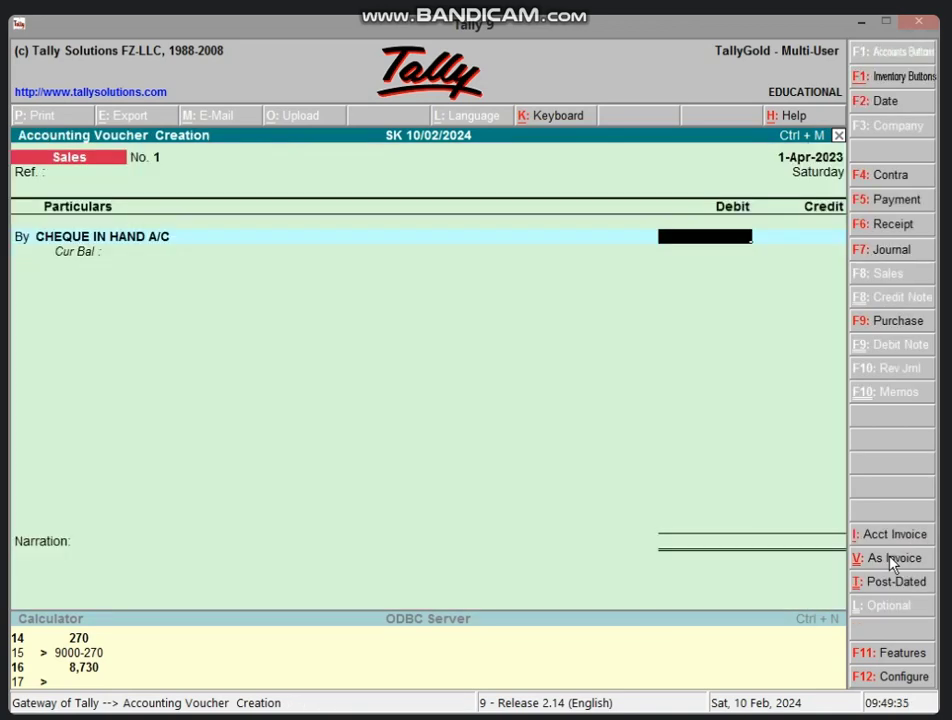
Step: Debit CHEQUE IN HAND A/C with 12,000 in sales voucher 1
{"action": "type", "text": "12000"}
{"action": "key", "text": "Return"}
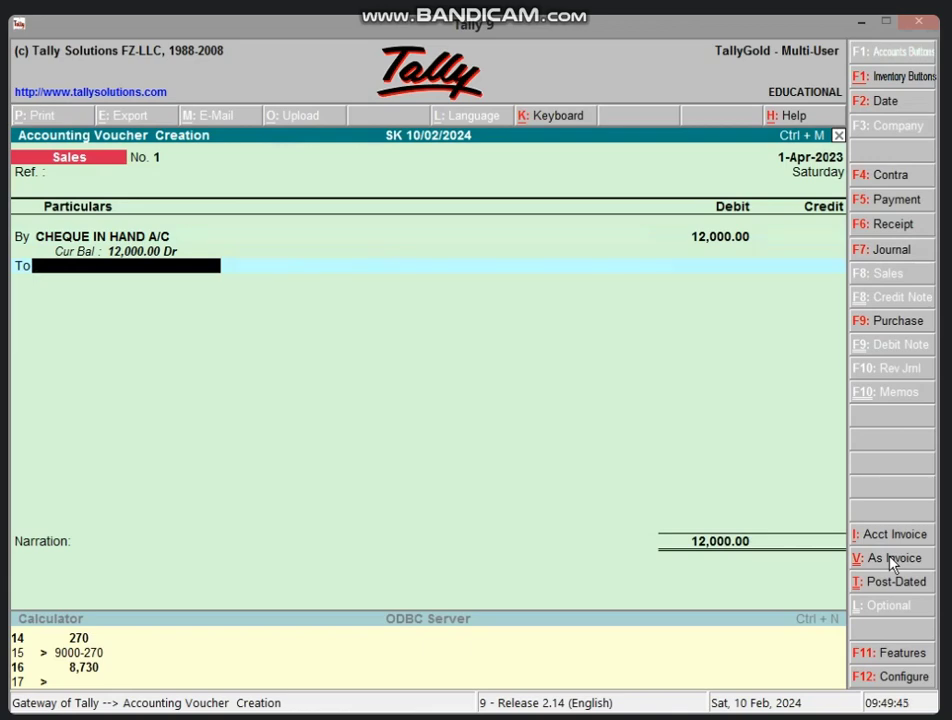
Step: Create the ledger SALES A/C under Sales Accounts for the credit line of sales voucher 1
{"action": "key", "text": "alt+c"}
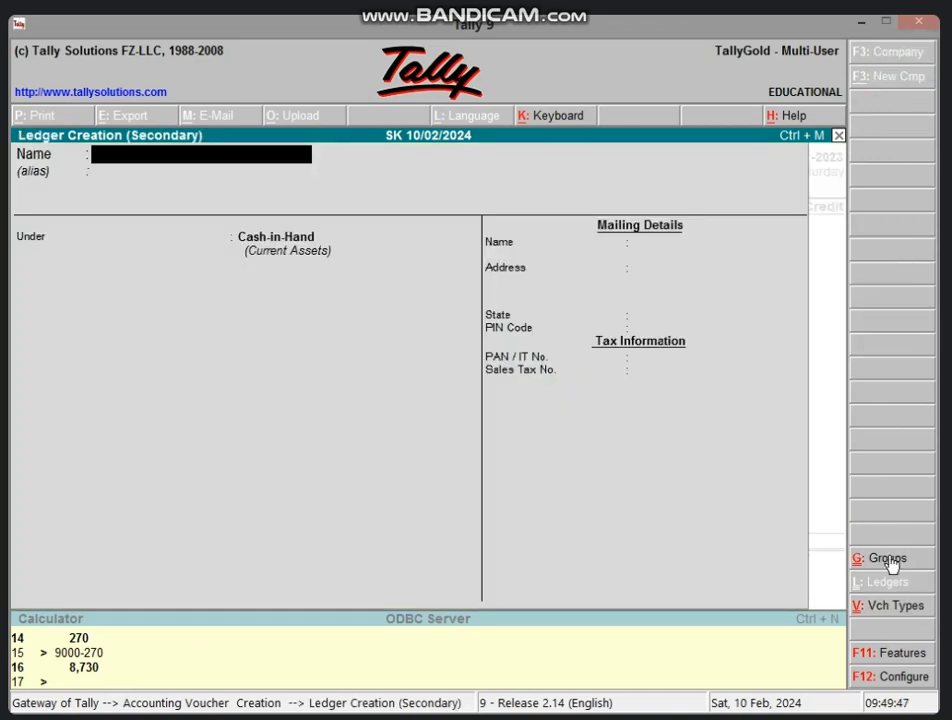
{"action": "type", "text": "SALES A/C"}
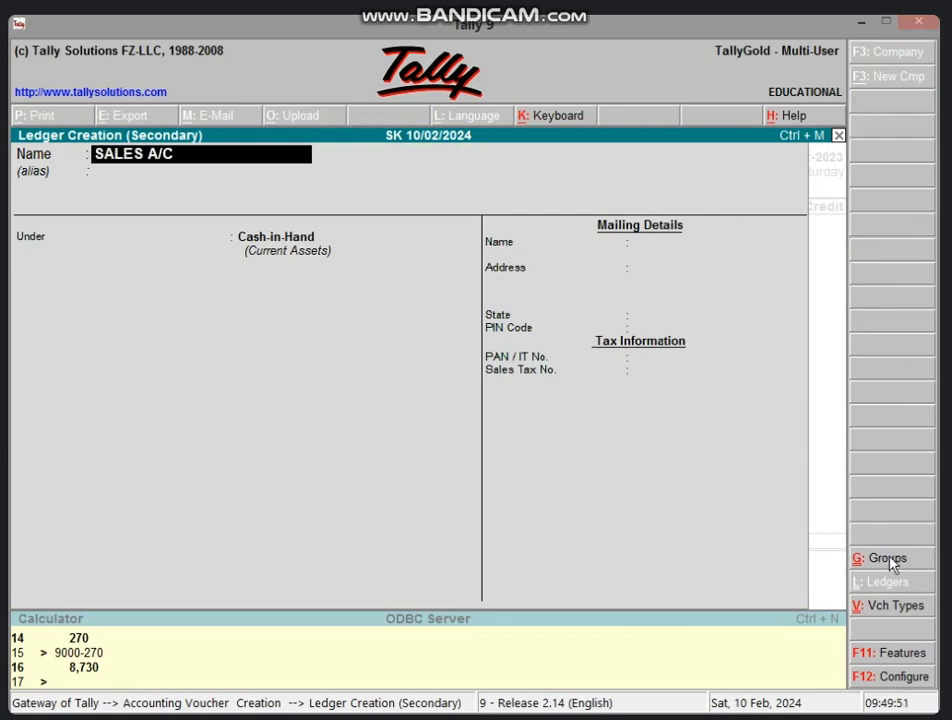
{"action": "key", "text": "Return"}
{"action": "type", "text": "SA"}
{"action": "key", "text": "Return"}
{"action": "key", "text": "Return"}
{"action": "key", "text": "Return"}
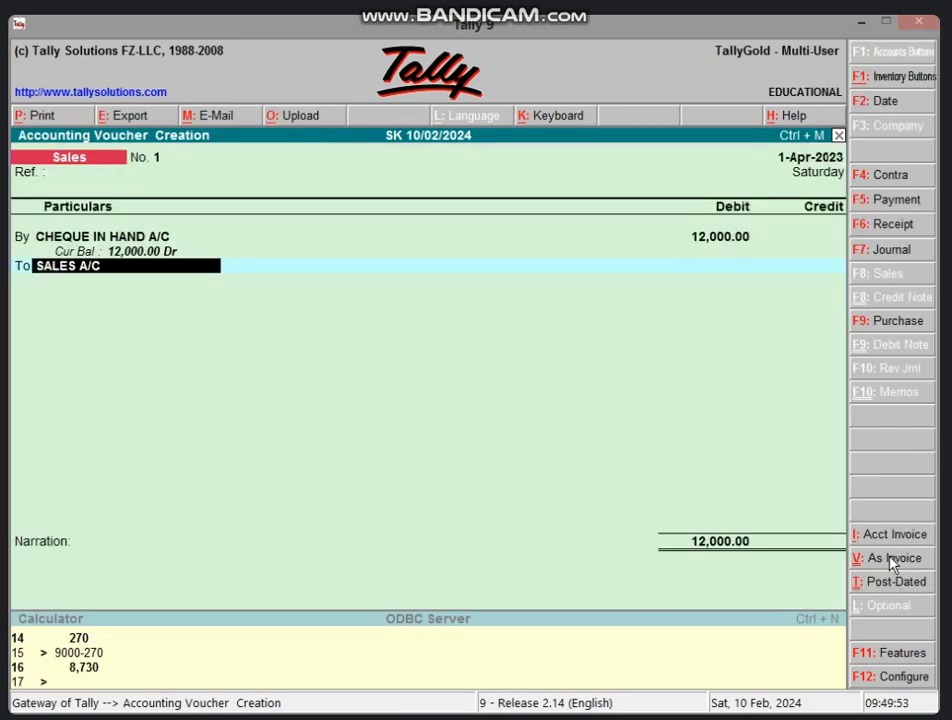
Step: Credit SALES A/C with 12,000.00, leave the narration empty and save sales voucher 1
{"action": "key", "text": "Return"}
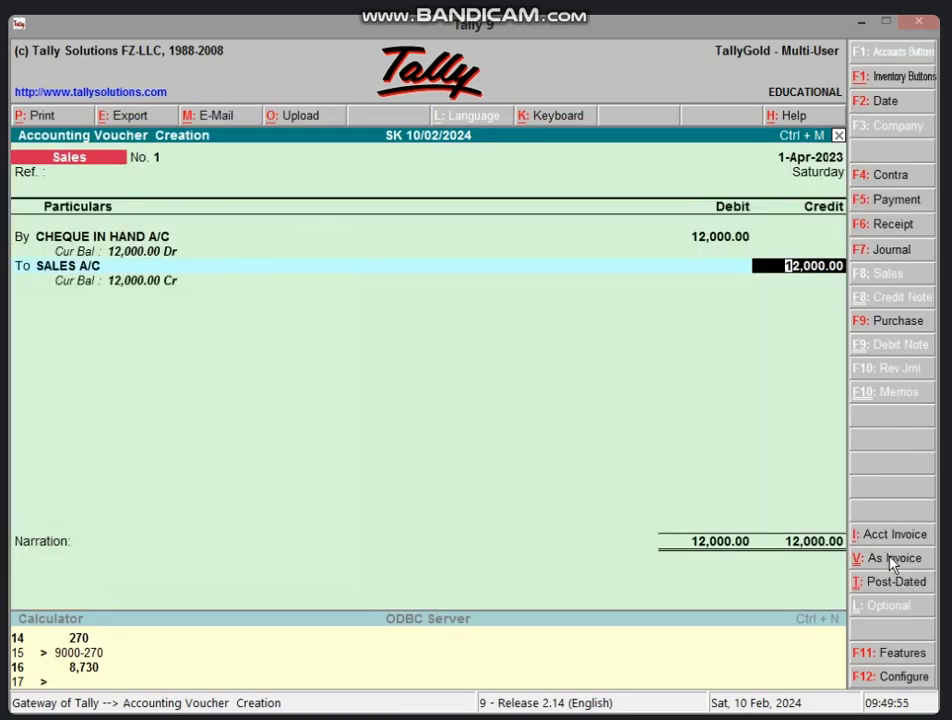
{"action": "key", "text": "Return"}
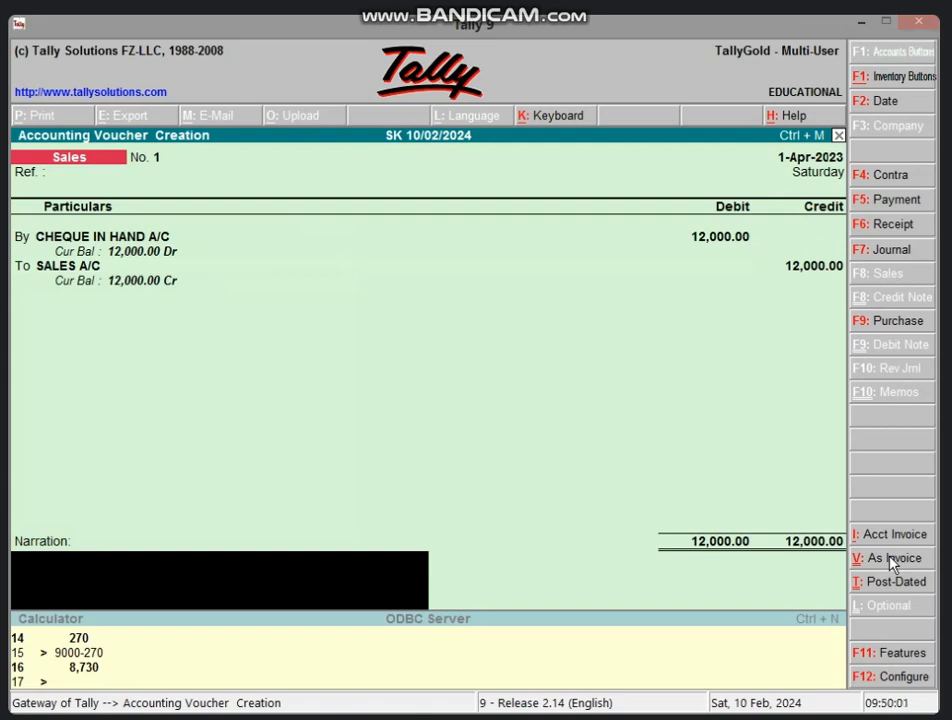
{"action": "key", "text": "Return"}
{"action": "key", "text": "Return"}
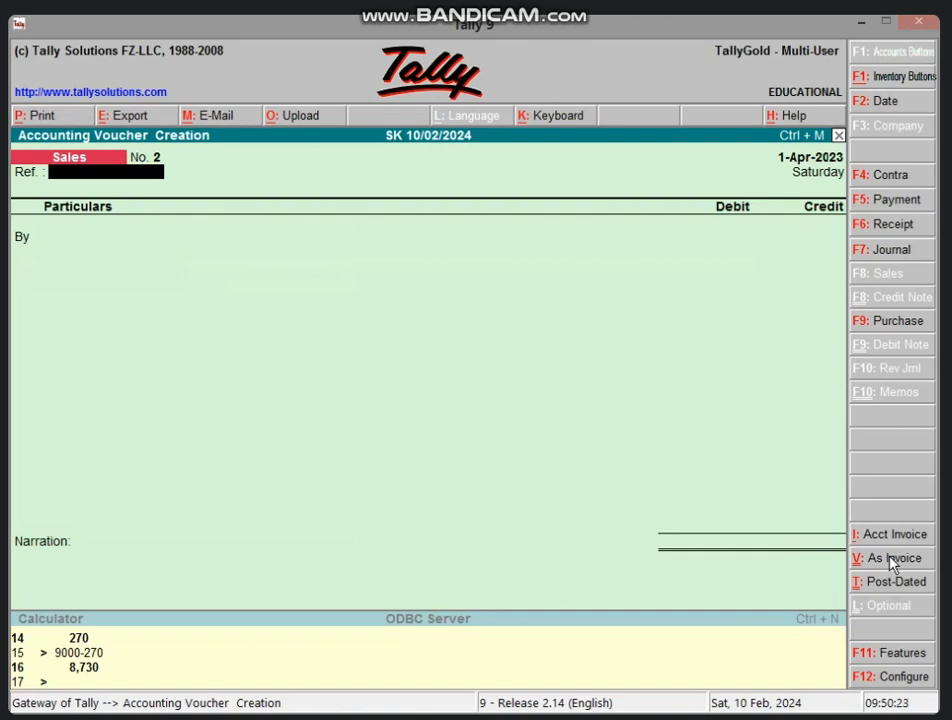
Step: Debit BANK A/C with 18,000 in sales voucher 2, leaving the reference blank
{"action": "key", "text": "Return"}
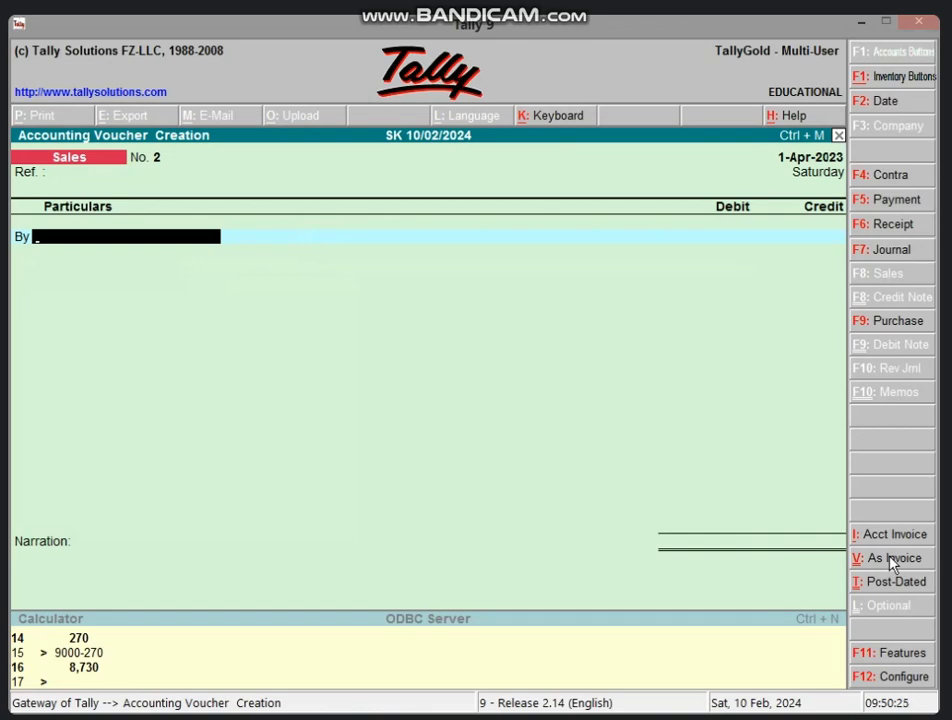
{"action": "type", "text": "B"}
{"action": "key", "text": "Return"}
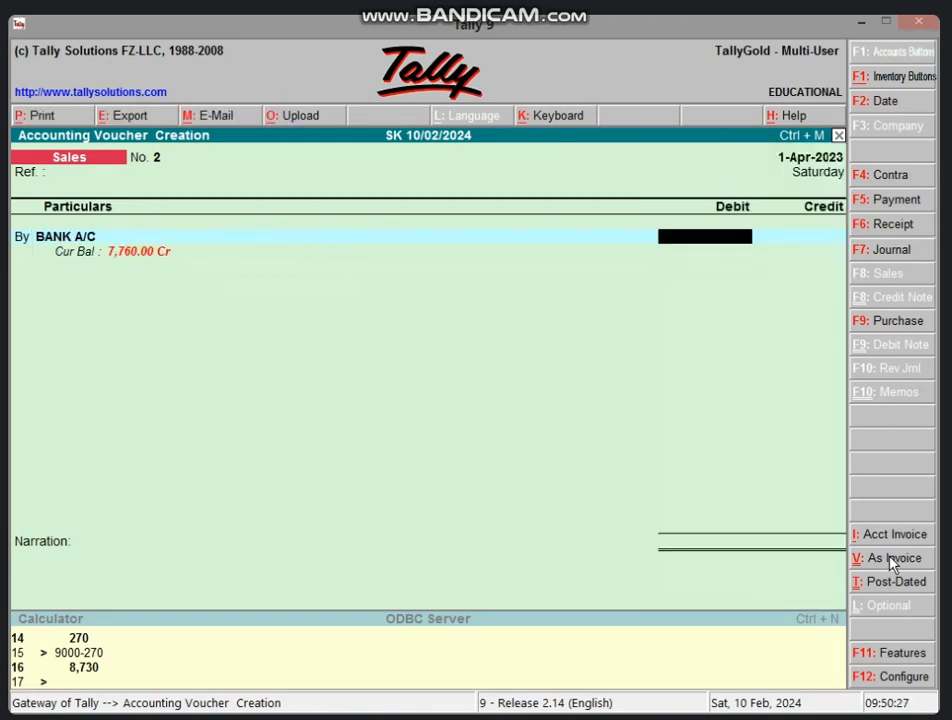
{"action": "type", "text": "18000"}
{"action": "key", "text": "Return"}
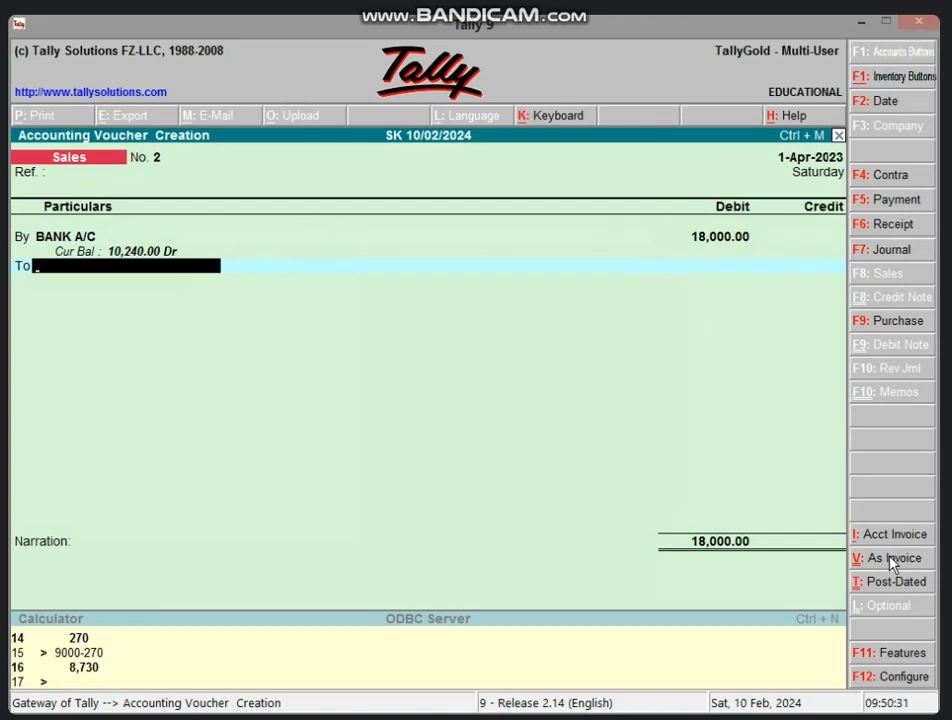
Step: Credit SALES A/C with 18,000.00 and save sales voucher 2 without a cheque number
{"action": "type", "text": "sales"}
{"action": "key", "text": "Return"}
{"action": "key", "text": "Return"}
{"action": "key", "text": "Return"}
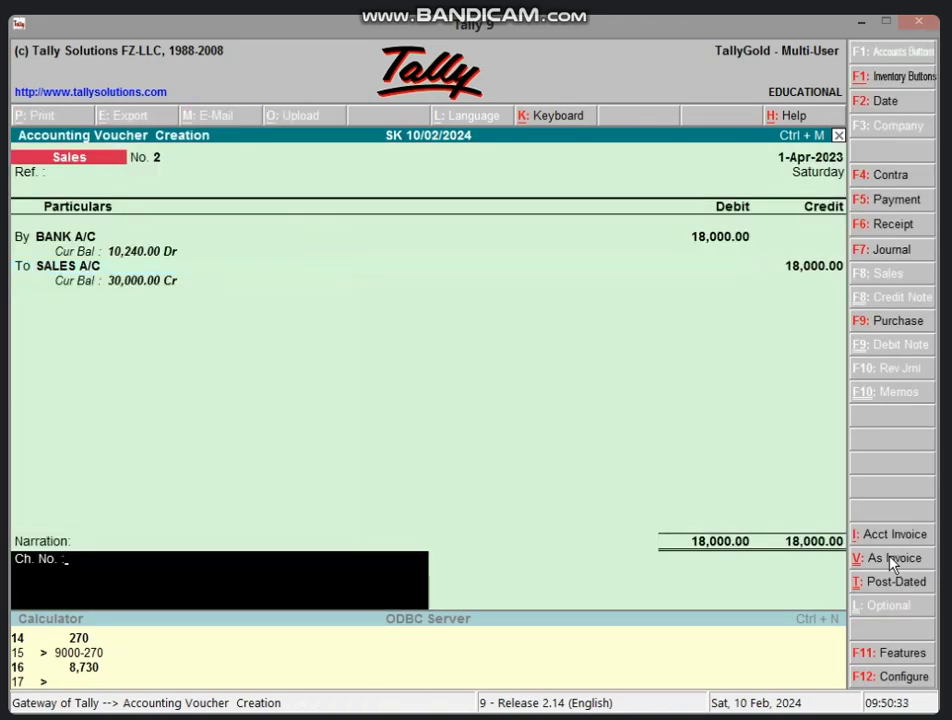
{"action": "key", "text": "Return"}
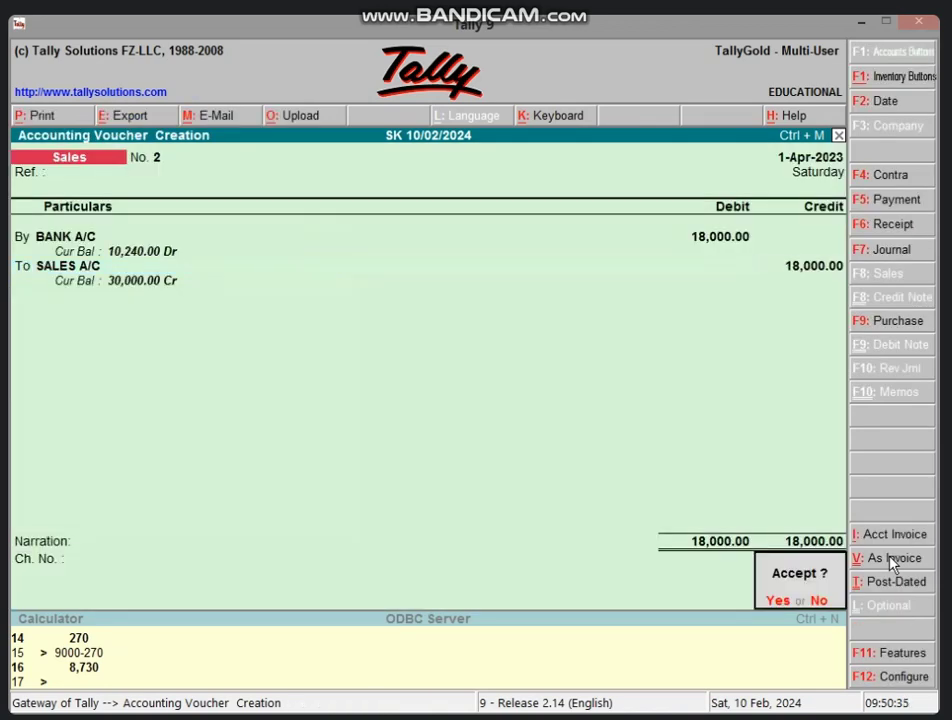
{"action": "key", "text": "Return"}
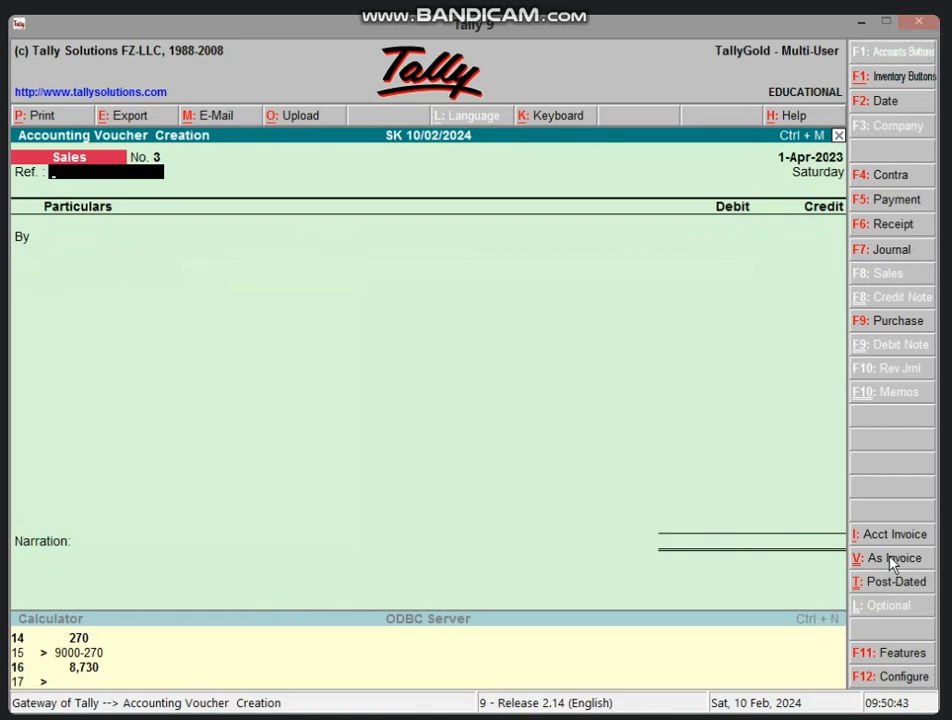
Step: Start a new ledger from the debit line of sales voucher 3 and name it after the customer, without an alias
{"action": "key", "text": "Return"}
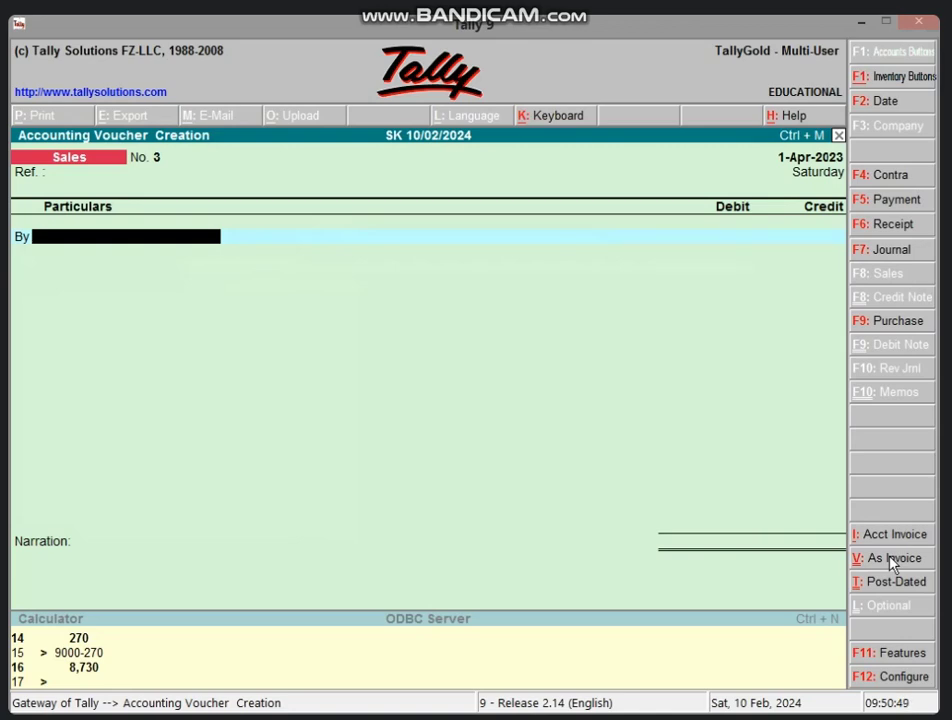
{"action": "key", "text": "alt+c"}
{"action": "type", "text": "S"}
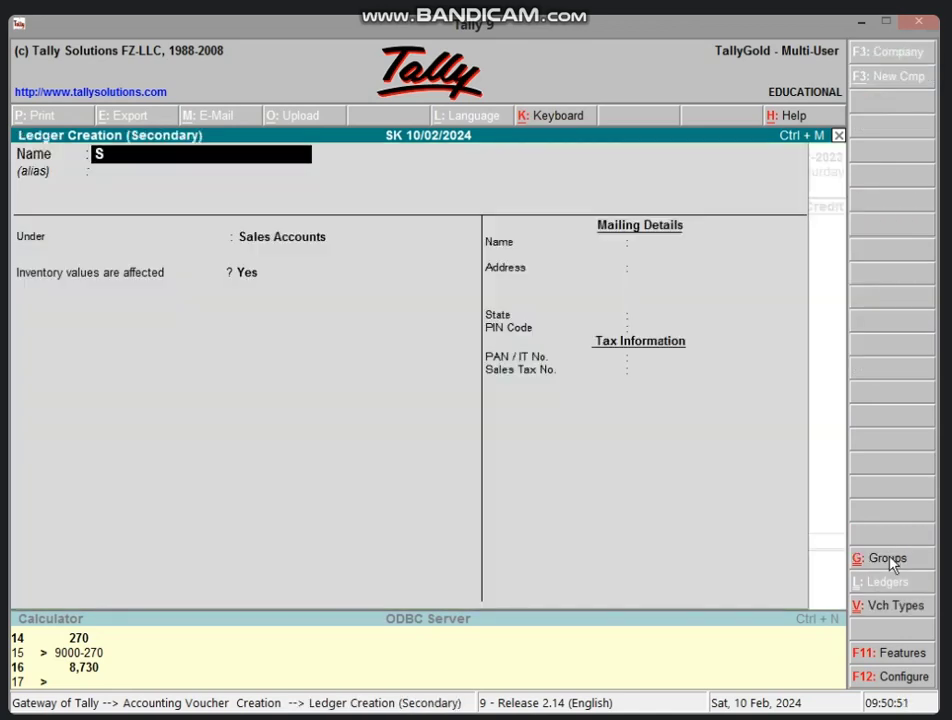
{"action": "type", "text": "OURABH"}
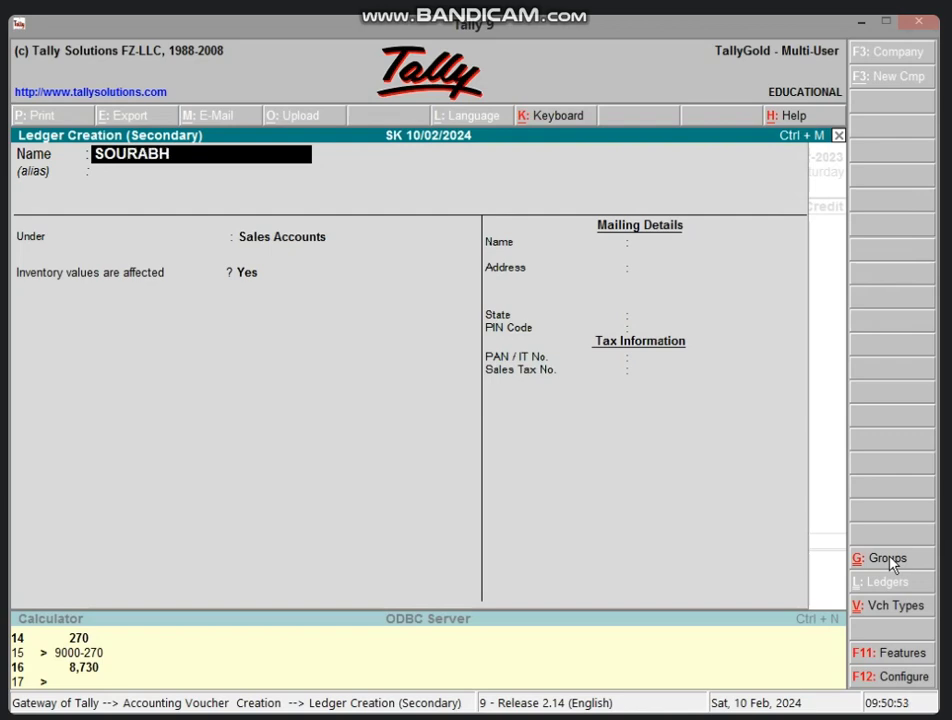
{"action": "type", "text": "'S A/C"}
{"action": "key", "text": "Return"}
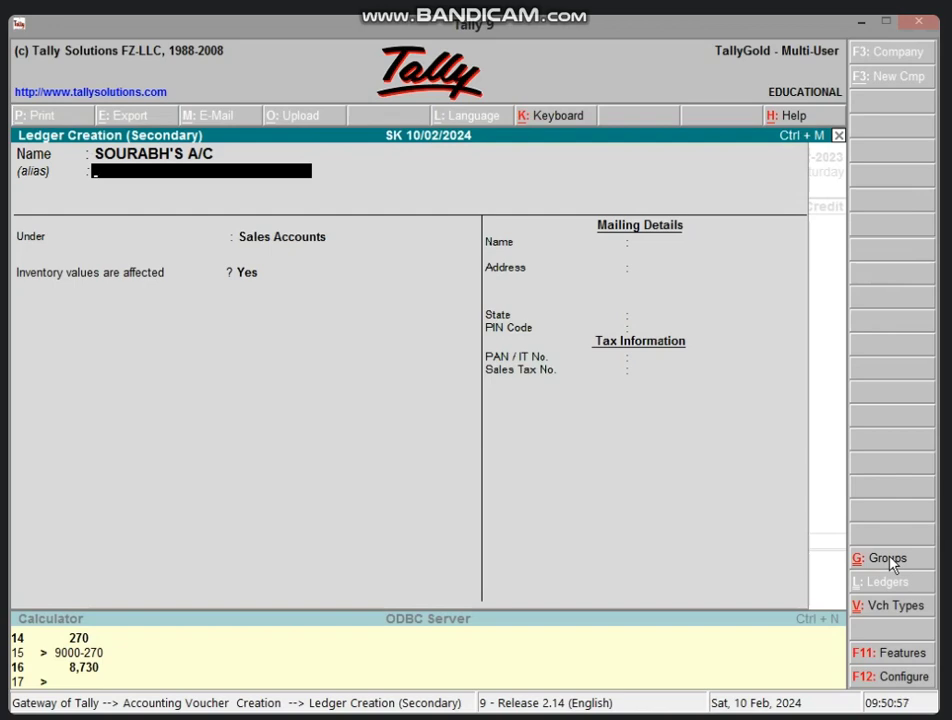
{"action": "key", "text": "Return"}
Step: Place the customer ledger under Sundry Debtors with bill-by-bill balances kept, leave the address details empty and save it
{"action": "type", "text": "S"}
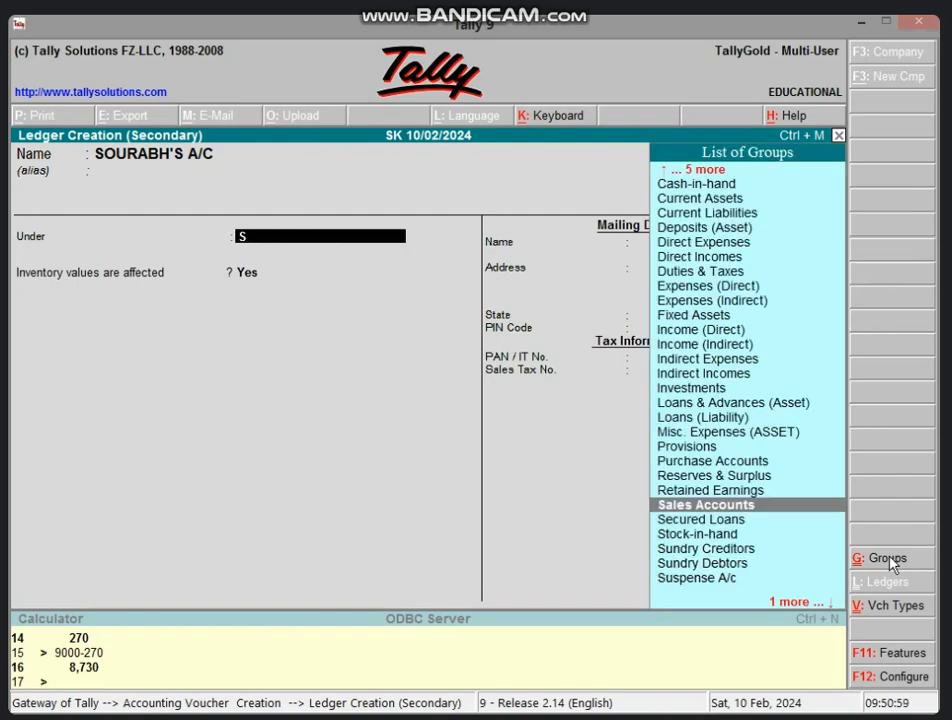
{"action": "key", "text": "Down"}
{"action": "key", "text": "Down"}
{"action": "key", "text": "Down"}
{"action": "key", "text": "Down"}
{"action": "key", "text": "Return"}
{"action": "key", "text": "Return"}
{"action": "key", "text": "Return"}
{"action": "key", "text": "Return"}
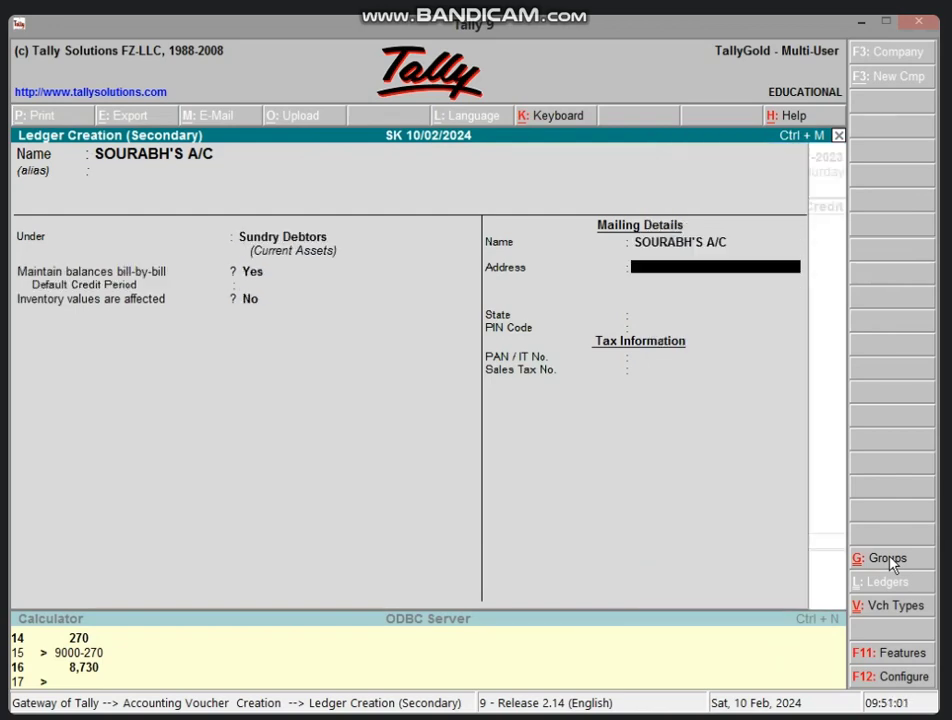
{"action": "key", "text": "Return"}
{"action": "key", "text": "Return"}
{"action": "key", "text": "ctrl+a"}
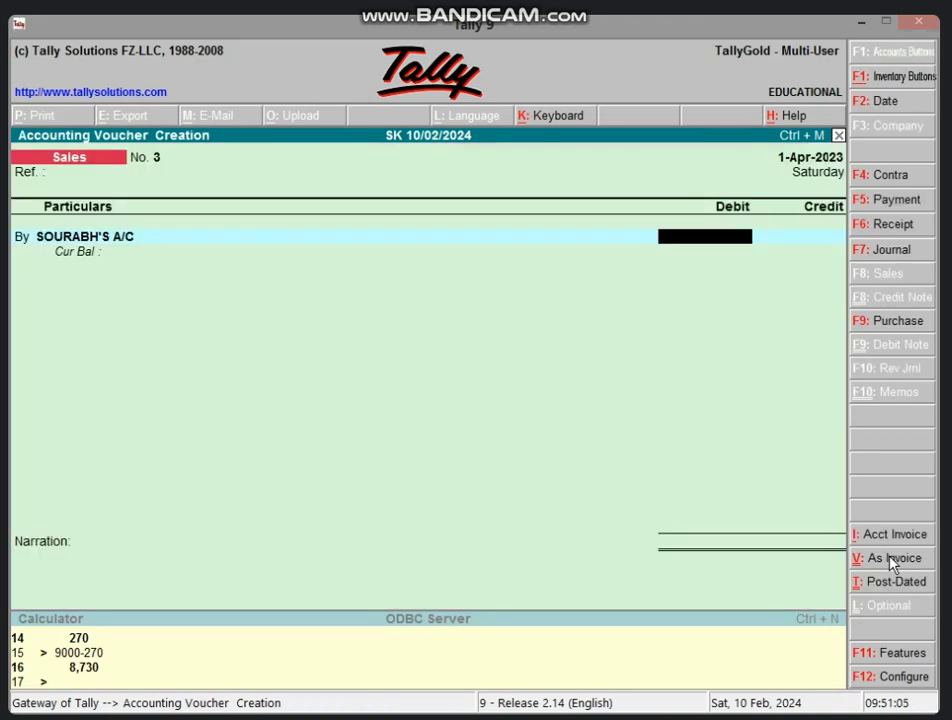
Step: Debit the customer ledger with 20,000 and allocate the full amount to New Ref 3 in the bill-wise details
{"action": "type", "text": "20000"}
{"action": "key", "text": "Return"}
{"action": "key", "text": "Return"}
{"action": "key", "text": "Return"}
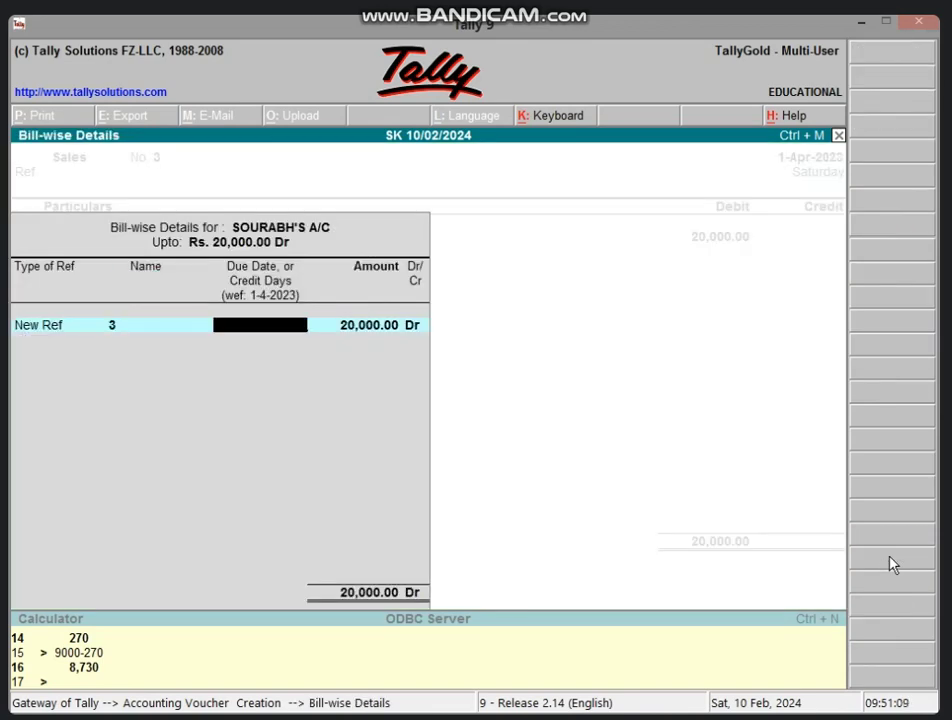
{"action": "key", "text": "Return"}
{"action": "key", "text": "Return"}
{"action": "key", "text": "Return"}
{"action": "key", "text": "Return"}
Step: Credit SALES A/C with 20,000.00, leave the narration empty and save sales voucher 3
{"action": "key", "text": "Return"}
{"action": "key", "text": "Return"}
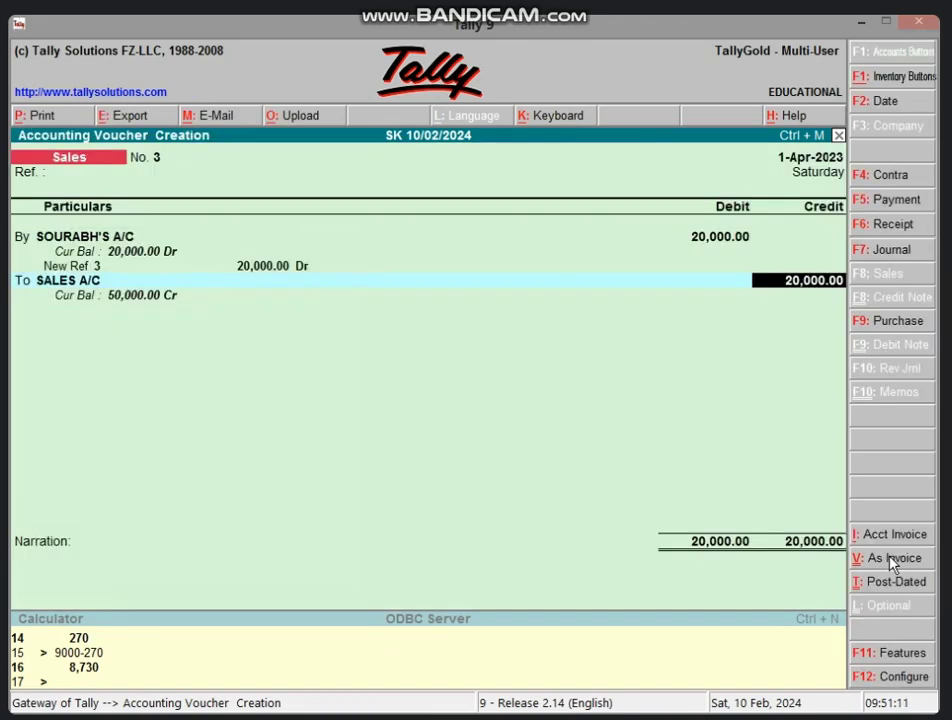
{"action": "key", "text": "Return"}
{"action": "key", "text": "Return"}
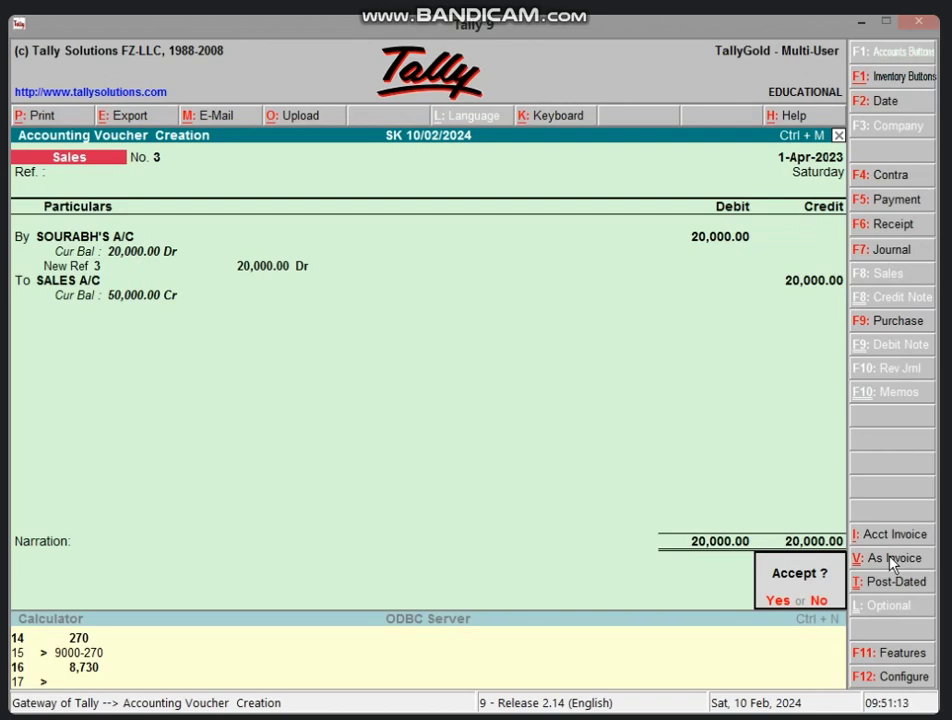
{"action": "key", "text": "Return"}
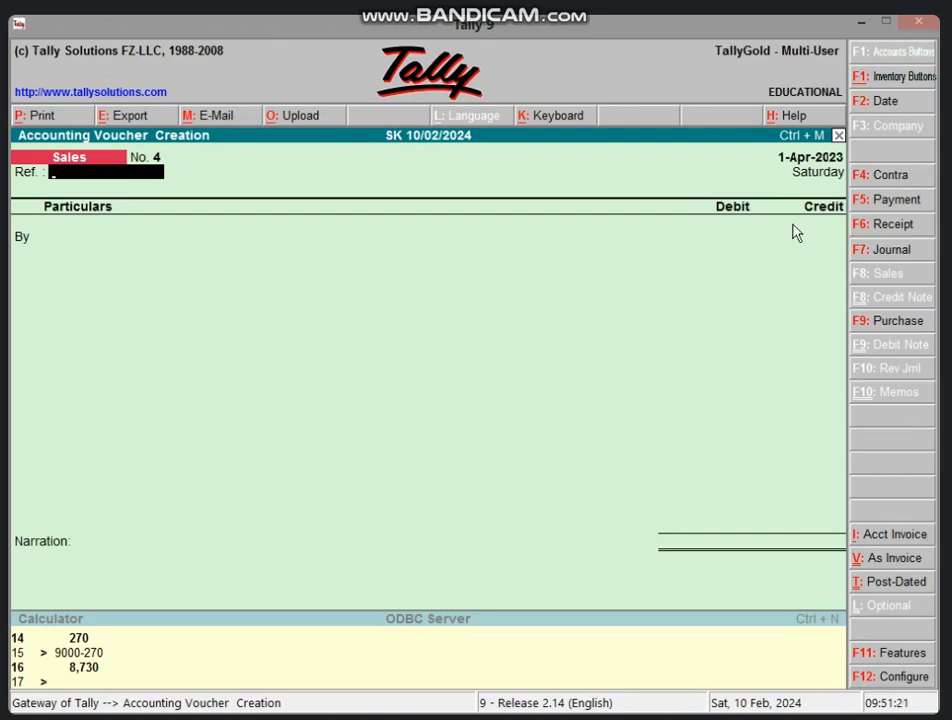
Step: Start a contra voucher and credit Cash with 12,000
{"action": "left_click", "coordinate": [856, 180]}
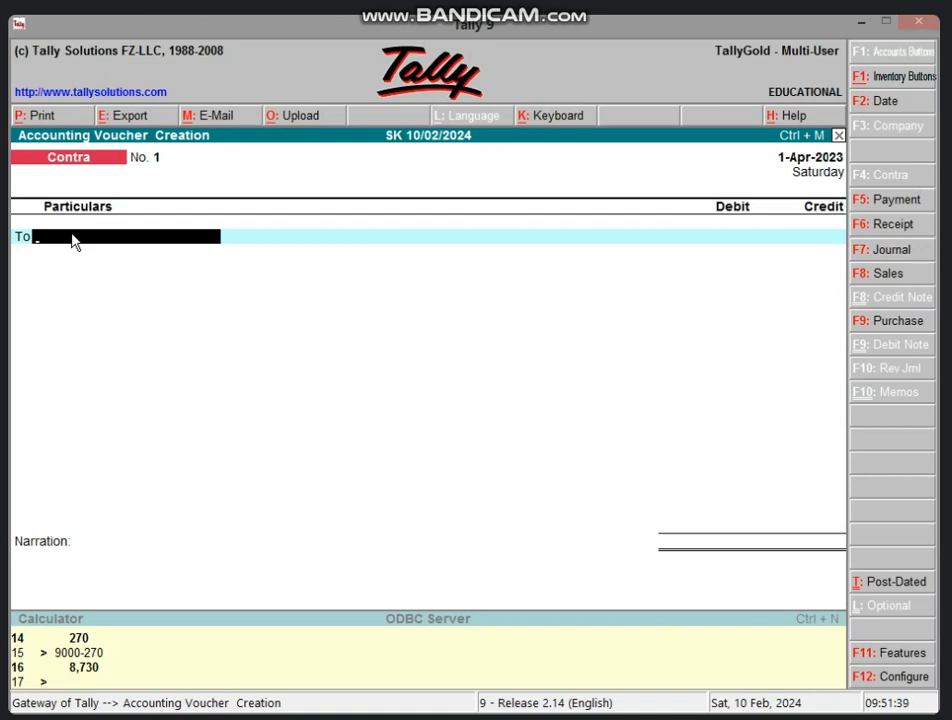
{"action": "type", "text": "C"}
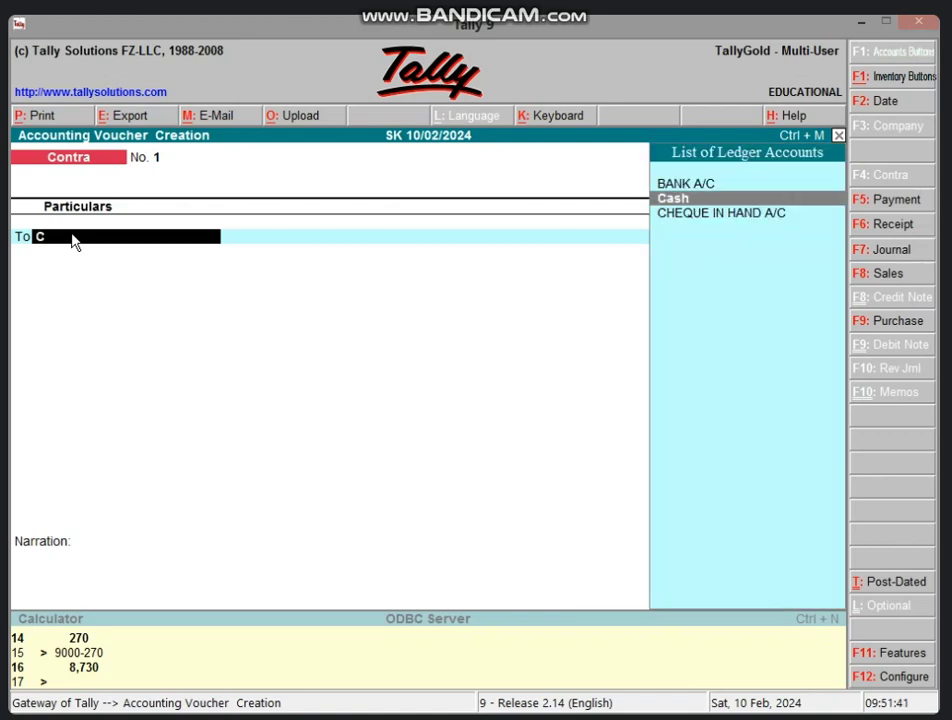
{"action": "key", "text": "Down"}
{"action": "key", "text": "Up"}
{"action": "key", "text": "Return"}
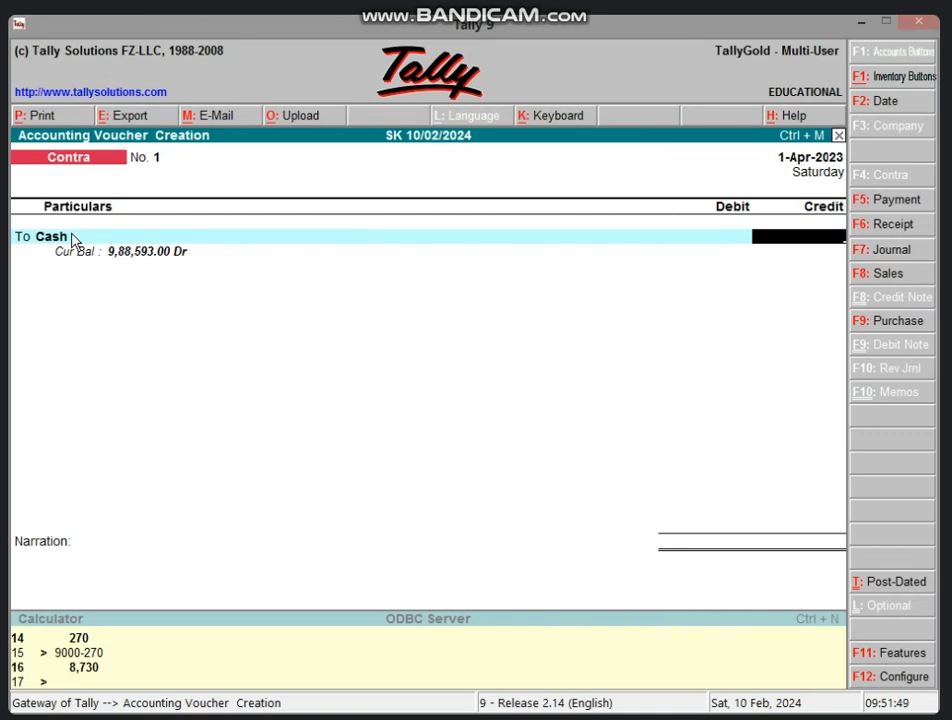
{"action": "type", "text": "12000"}
{"action": "key", "text": "Return"}
Step: Debit BANK A/C with 12,000.00, leave the narration empty and save contra voucher 1
{"action": "type", "text": "B"}
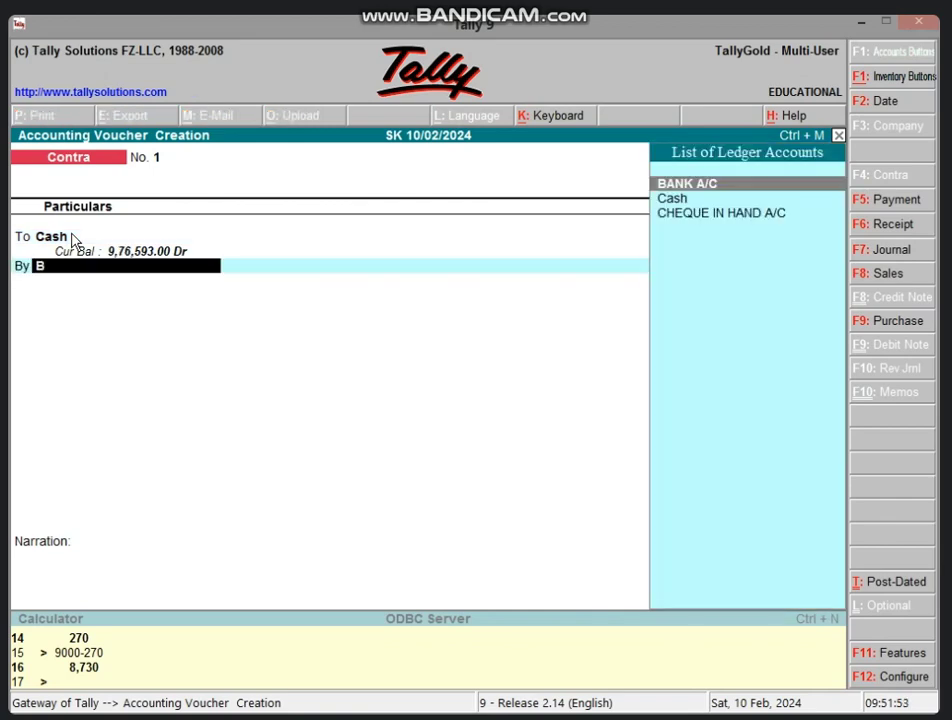
{"action": "key", "text": "Return"}
{"action": "key", "text": "Return"}
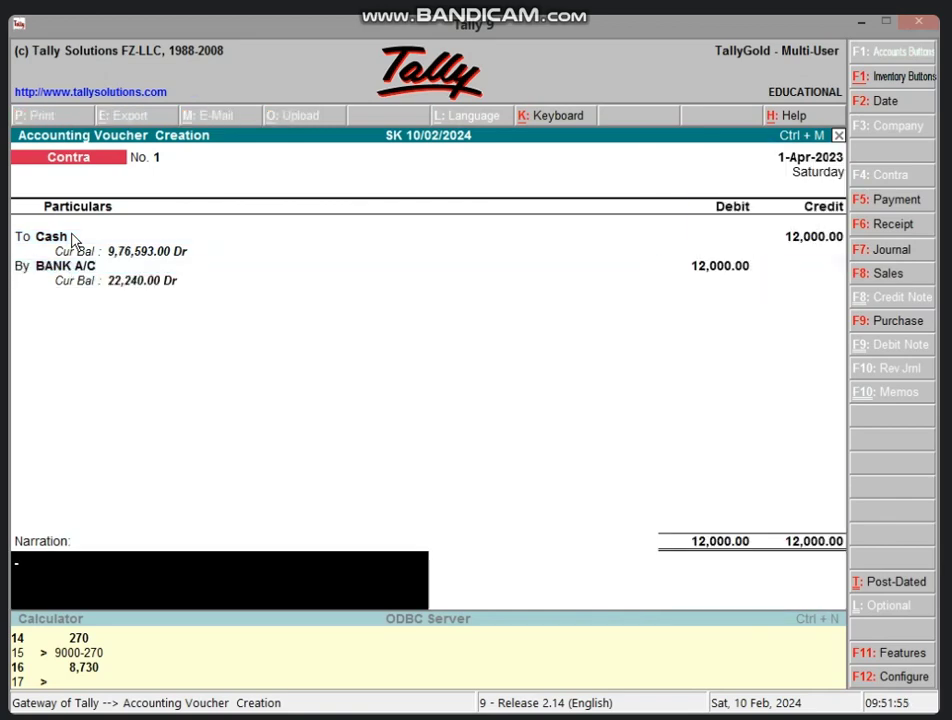
{"action": "key", "text": "Return"}
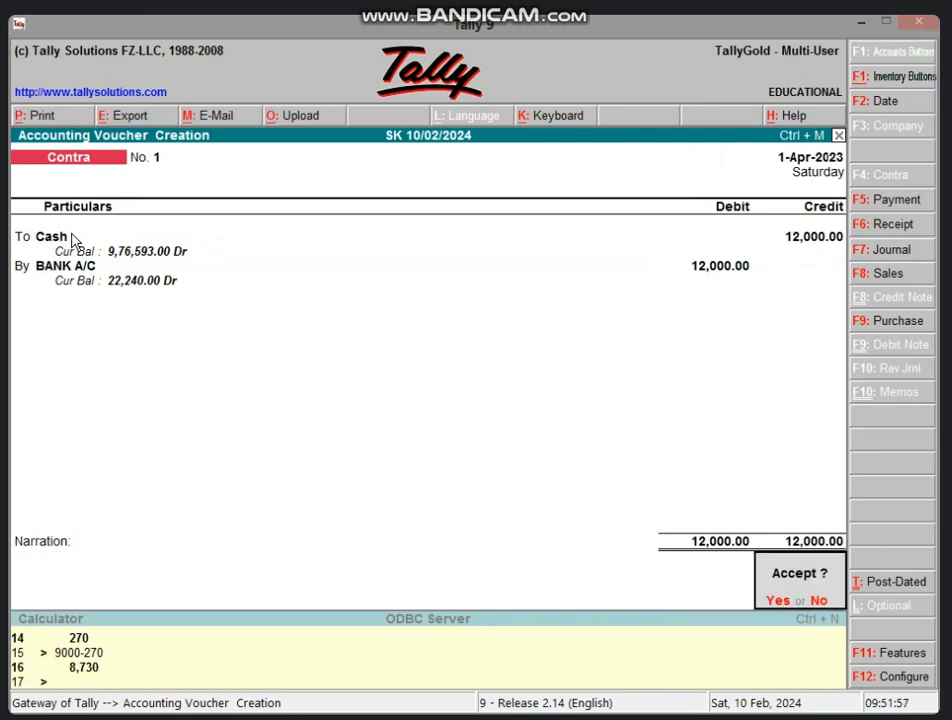
{"action": "key", "text": "Return"}
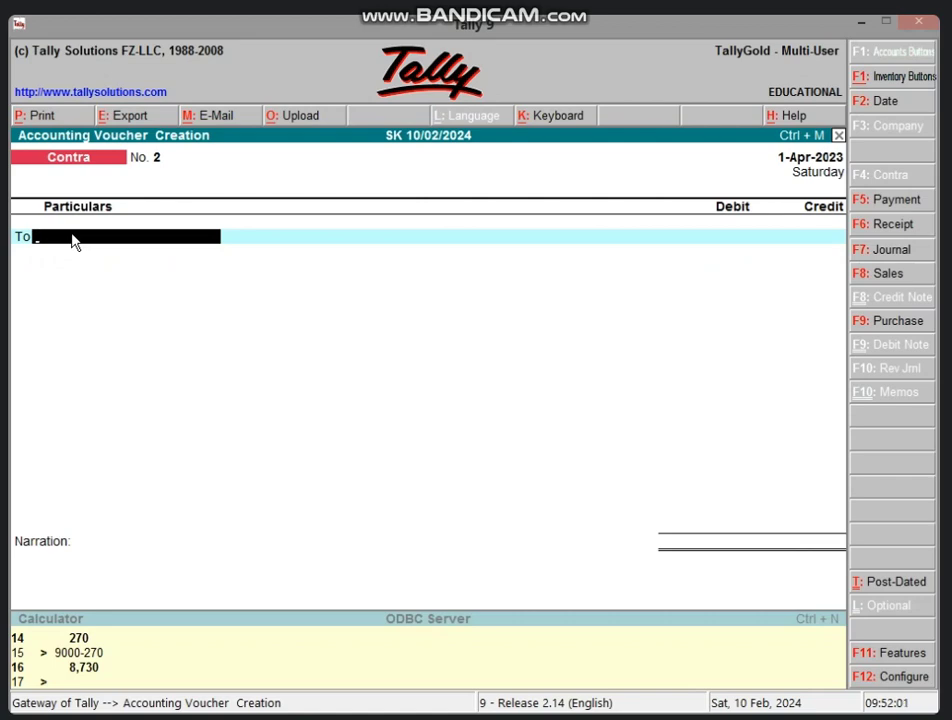
Step: Leave voucher entry and examine the Balance Sheet's liabilities and assets
{"action": "key", "text": "Escape"}
{"action": "key", "text": "Return"}
{"action": "key", "text": "Escape"}
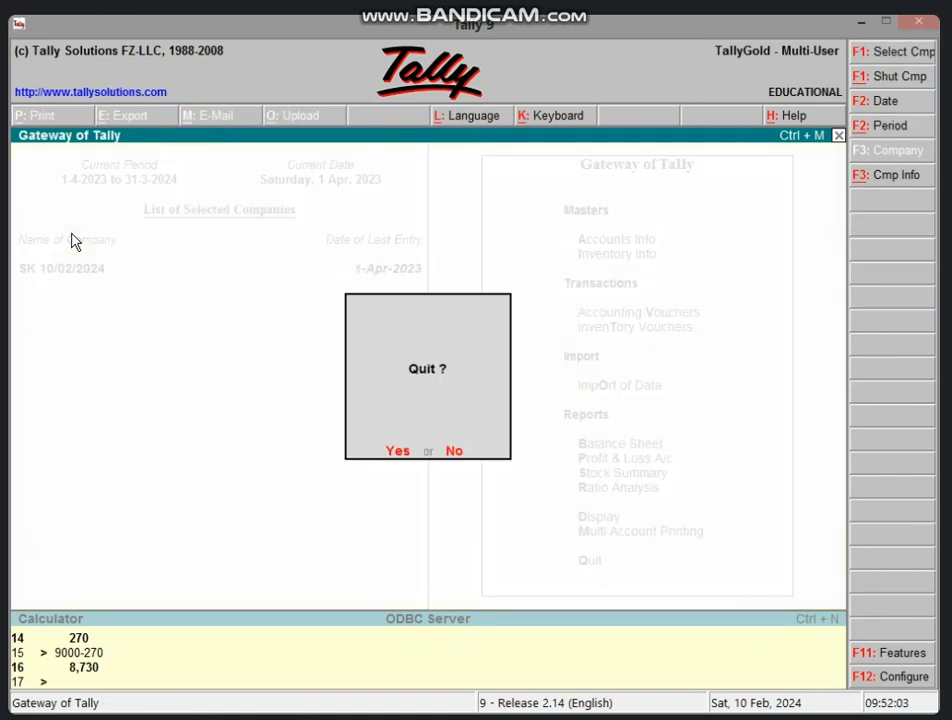
{"action": "key", "text": "n"}
{"action": "key", "text": "b"}
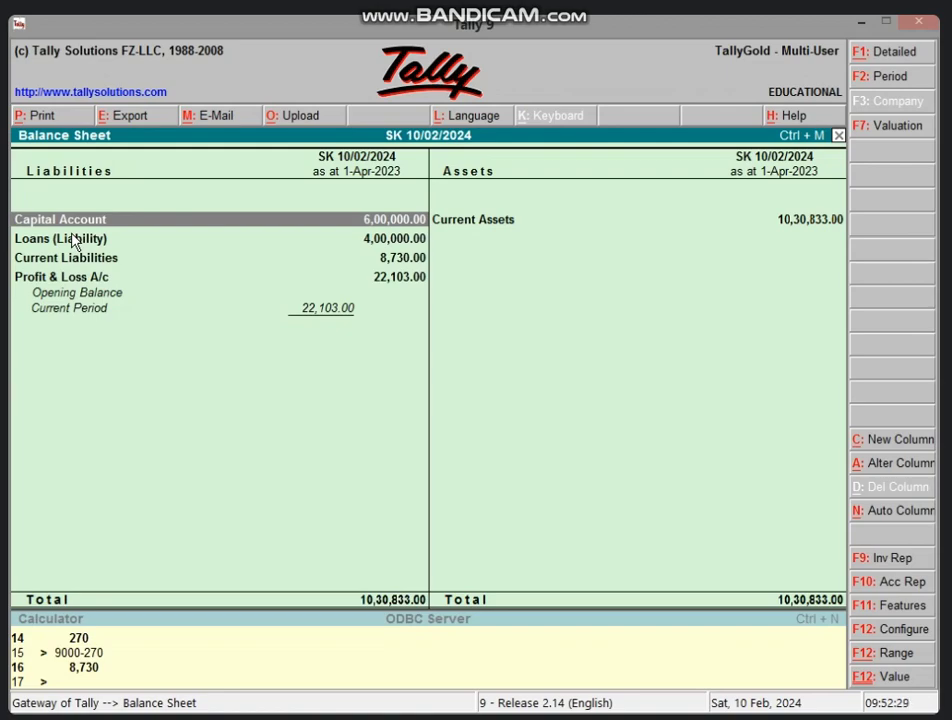
{"action": "key", "text": "Escape"}
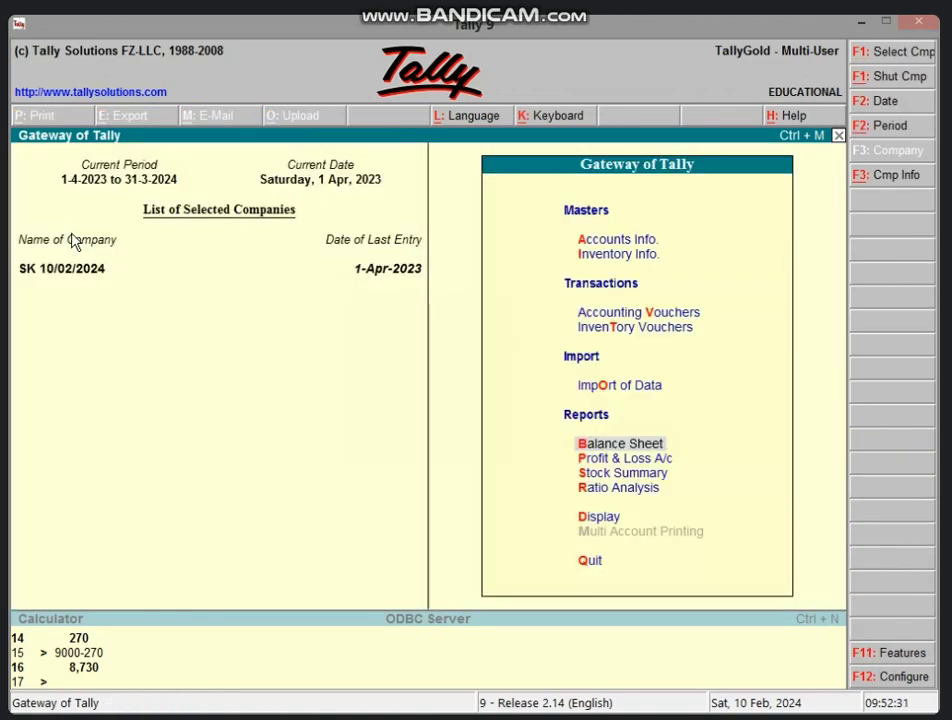
Step: Return to accounting voucher entry and go back through the saved vouchers to sales voucher 3
{"action": "key", "text": "Escape"}
{"action": "key", "text": "Escape"}
{"action": "key", "text": "v"}
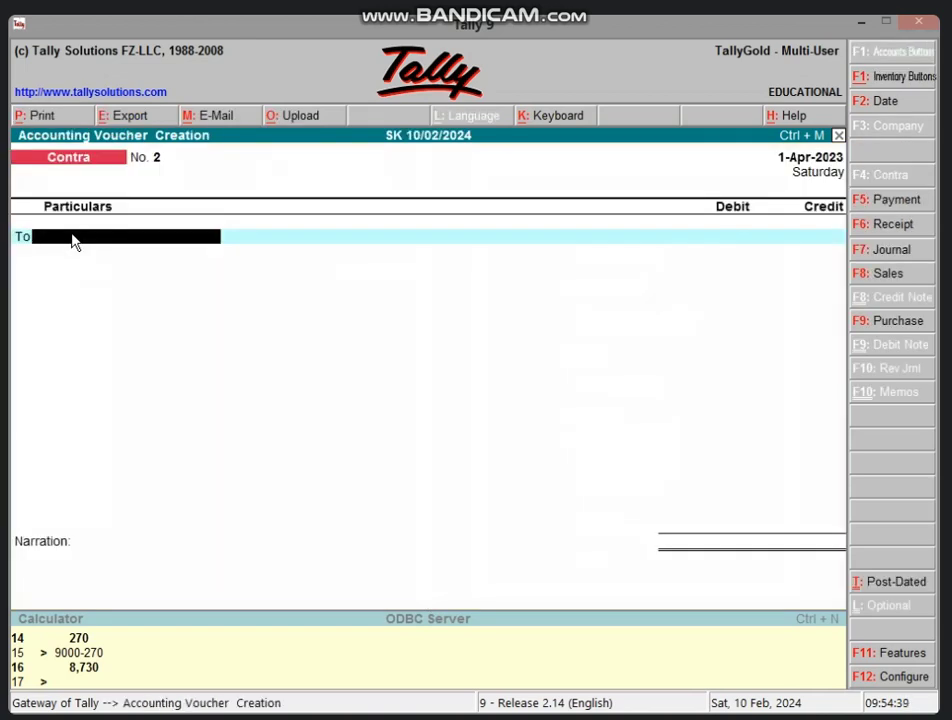
{"action": "key", "text": "Page_Up"}
{"action": "key", "text": "Page_Up"}
{"action": "key", "text": "Page_Up"}
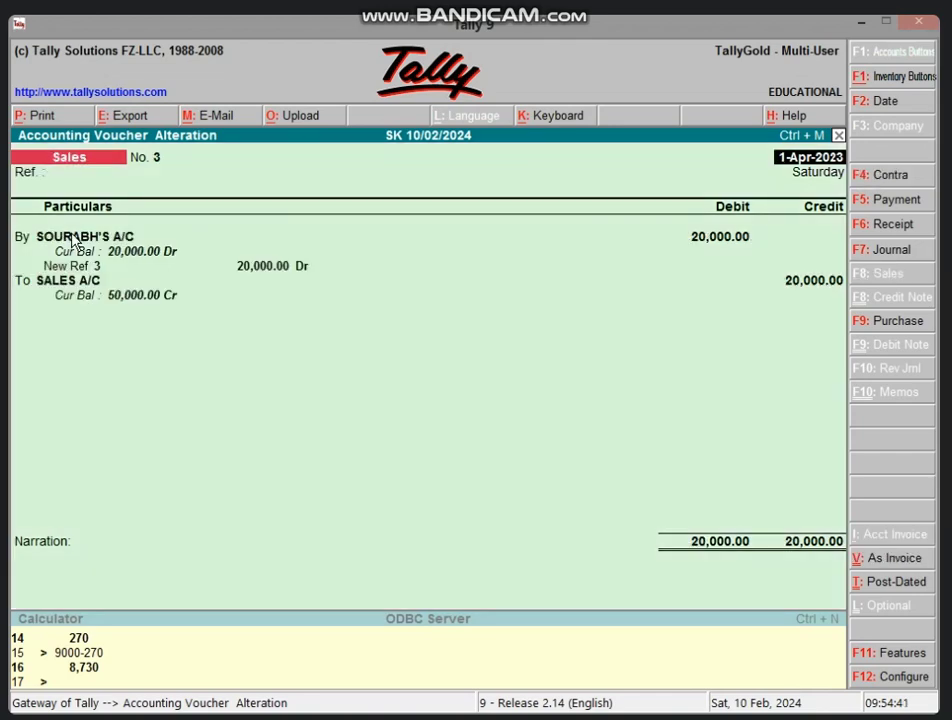
Step: Go back through the saved vouchers to purchase voucher 1 and examine its purchase amount and discount ledger line
{"action": "key", "text": "Page_Up"}
{"action": "key", "text": "Page_Up"}
{"action": "key", "text": "Page_Up"}
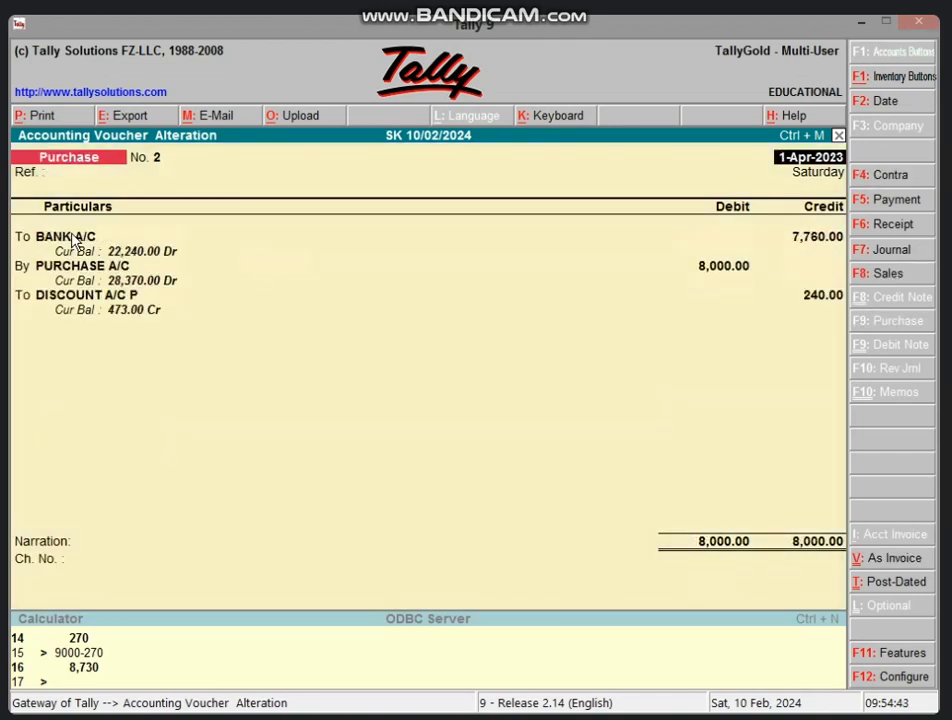
{"action": "key", "text": "Page_Up"}
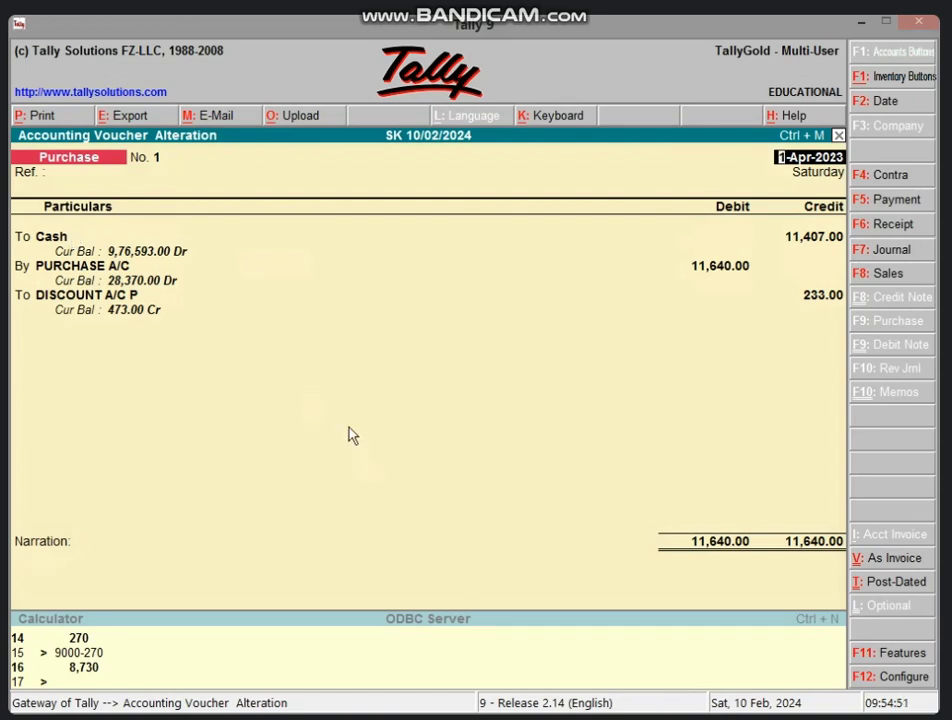
{"action": "left_click", "coordinate": [697, 268]}
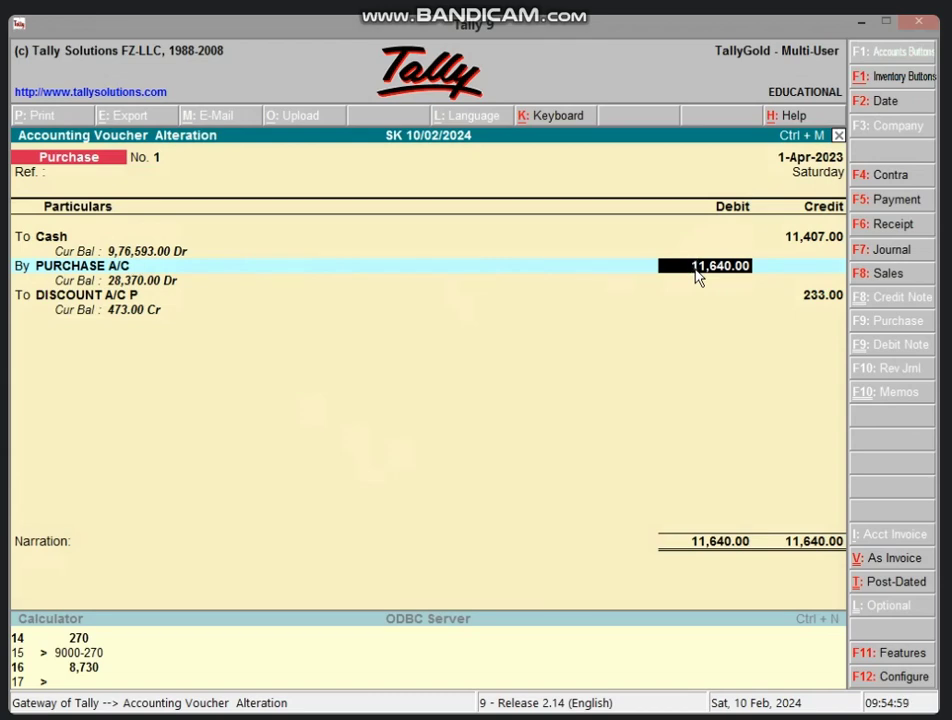
{"action": "left_click", "coordinate": [64, 298]}
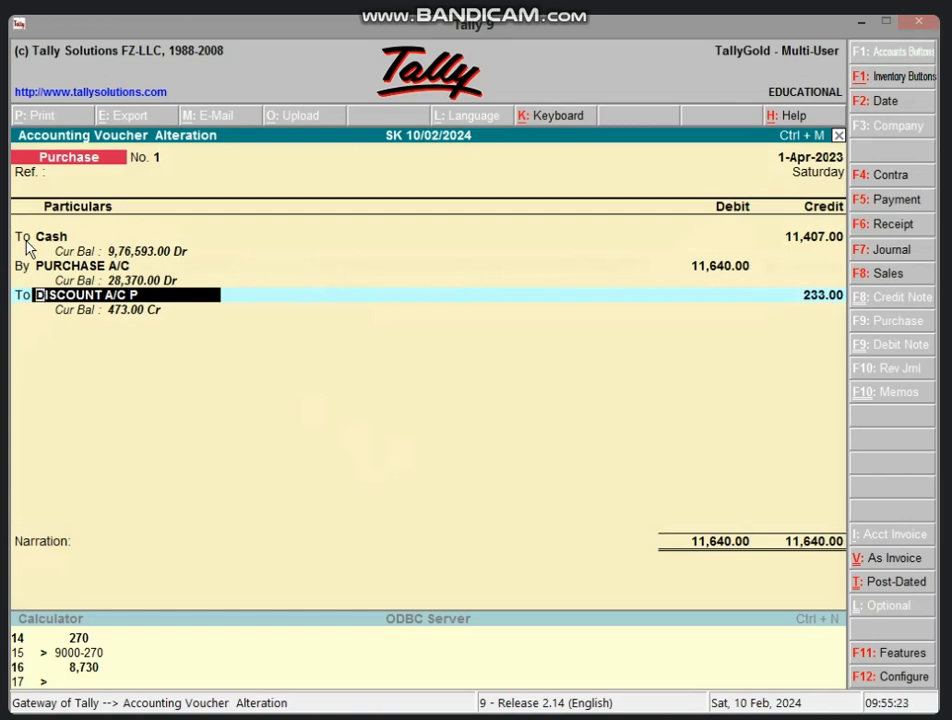
Step: Review purchase voucher 3 and the neighbouring saved vouchers, and return to the Gateway of Tally
{"action": "key", "text": "Page_Down"}
{"action": "key", "text": "Page_Down"}
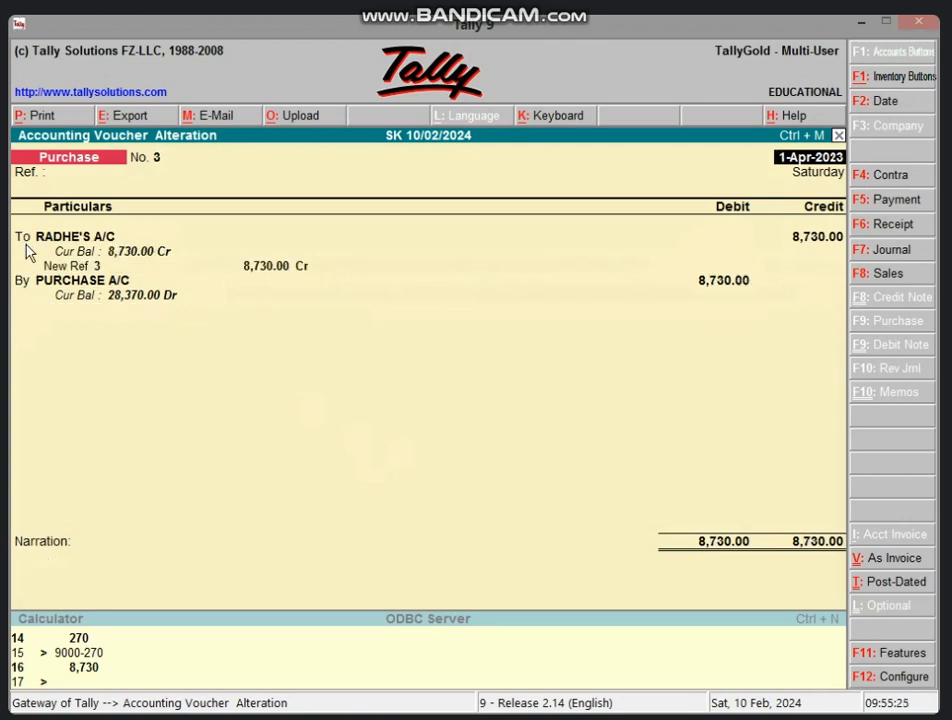
{"action": "key", "text": "Page_Down"}
{"action": "key", "text": "Page_Up"}
{"action": "key", "text": "Page_Up"}
{"action": "key", "text": "Page_Up"}
{"action": "key", "text": "Page_Up"}
{"action": "key", "text": "Page_Up"}
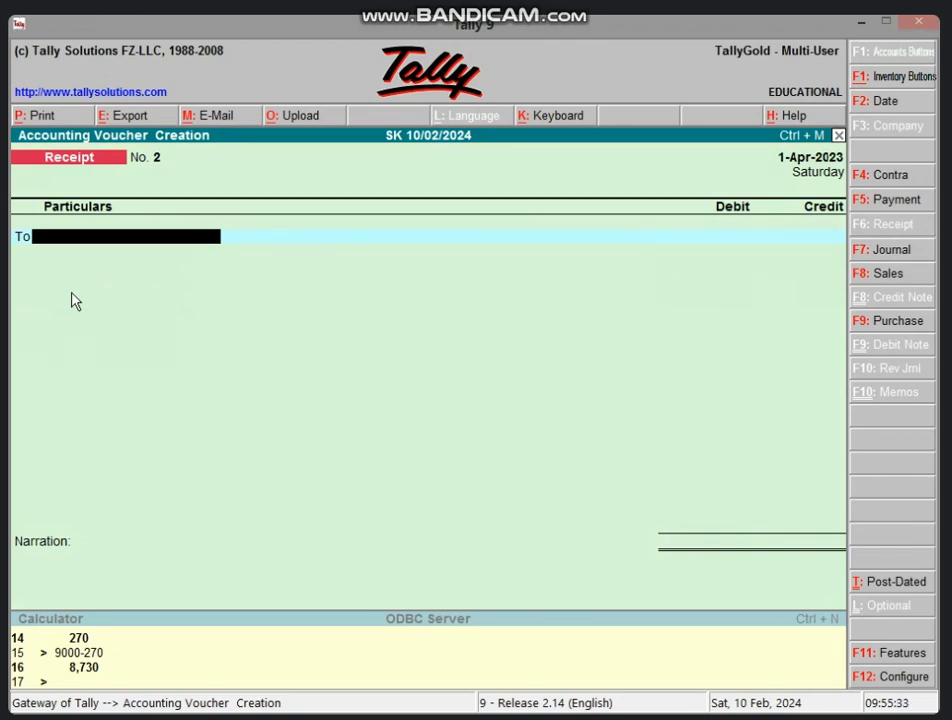
{"action": "key", "text": "Escape"}
{"action": "key", "text": "Escape"}
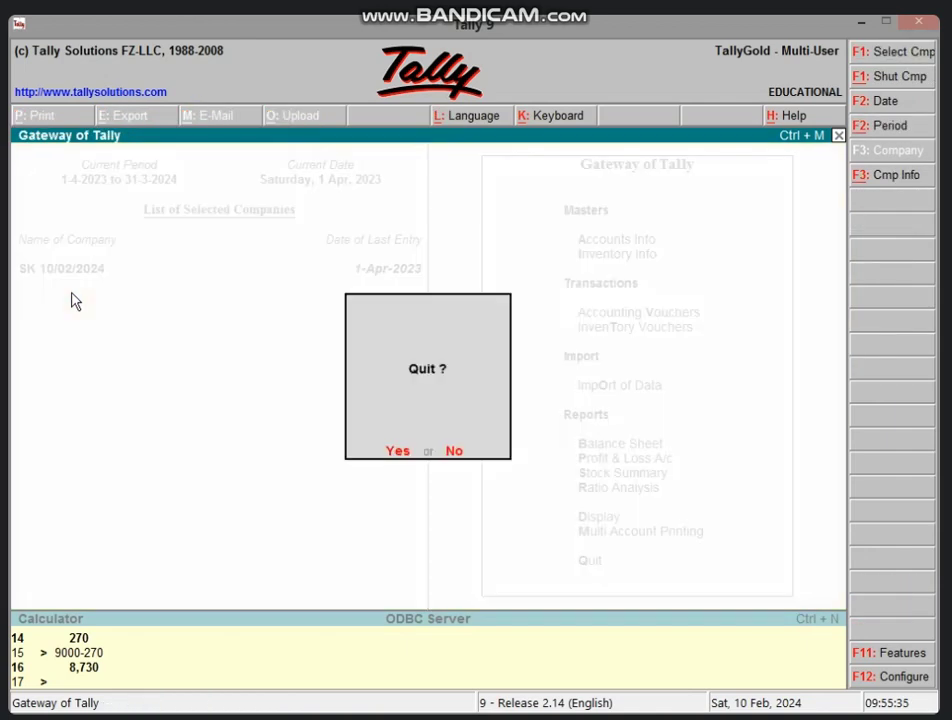
{"action": "key", "text": "Escape"}
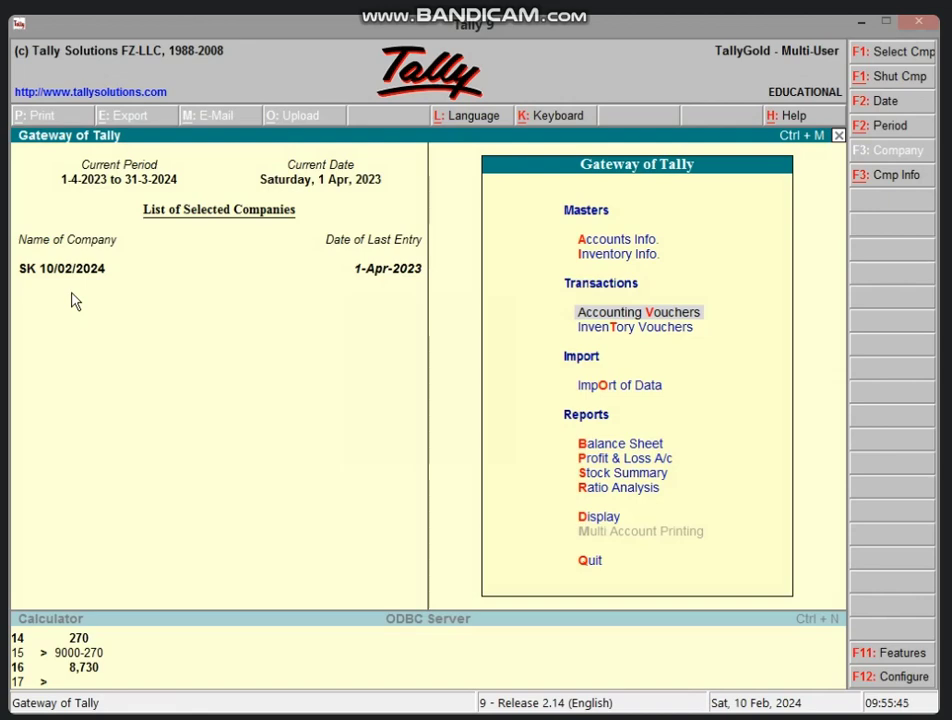
Step: Start a new purchase voucher in voucher mode, leave the reference empty and choose Cash as the credit ledger
{"action": "key", "text": "Return"}
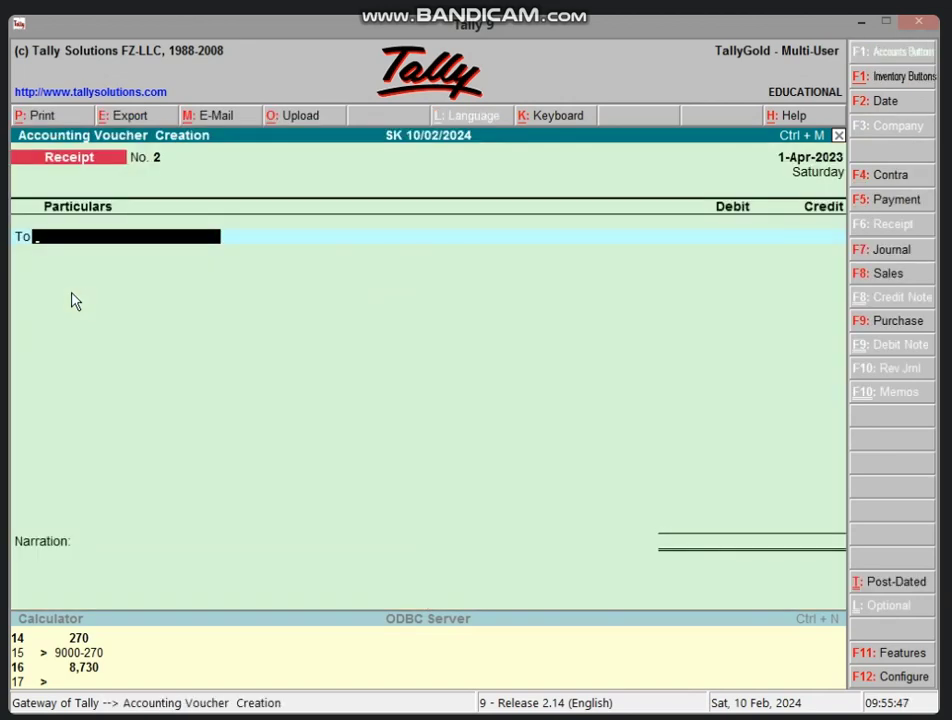
{"action": "left_click", "coordinate": [886, 328]}
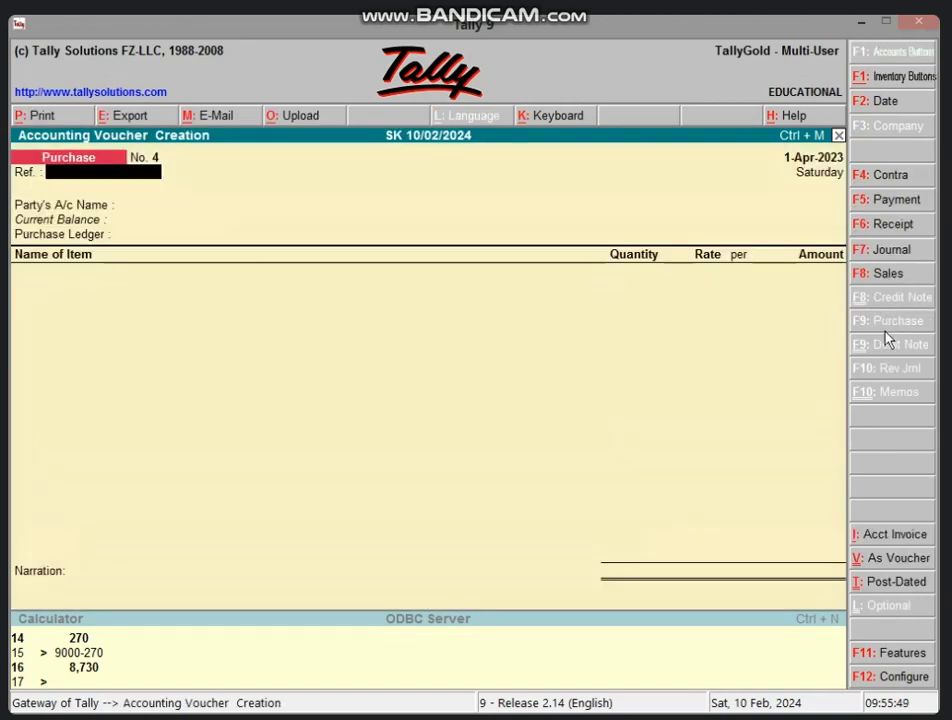
{"action": "left_click", "coordinate": [916, 560]}
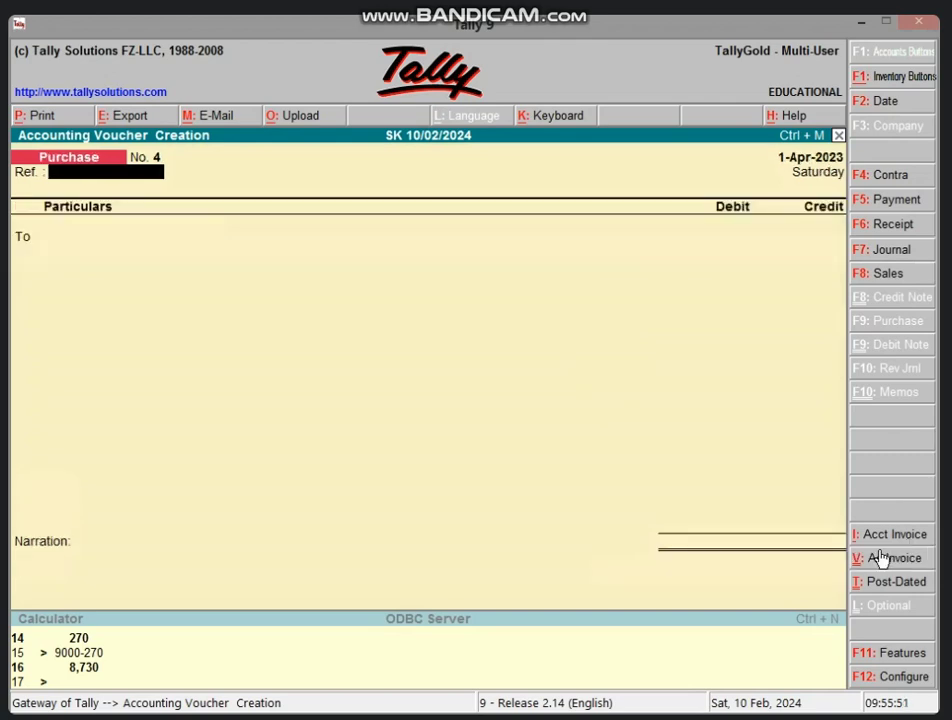
{"action": "key", "text": "Return"}
{"action": "type", "text": "C"}
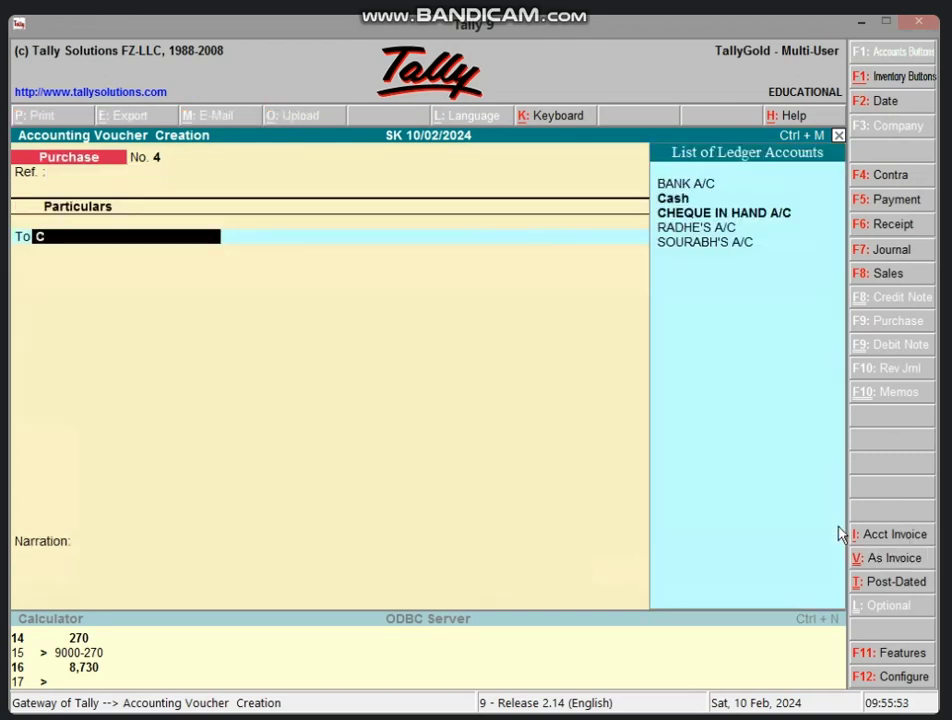
{"action": "key", "text": "Return"}
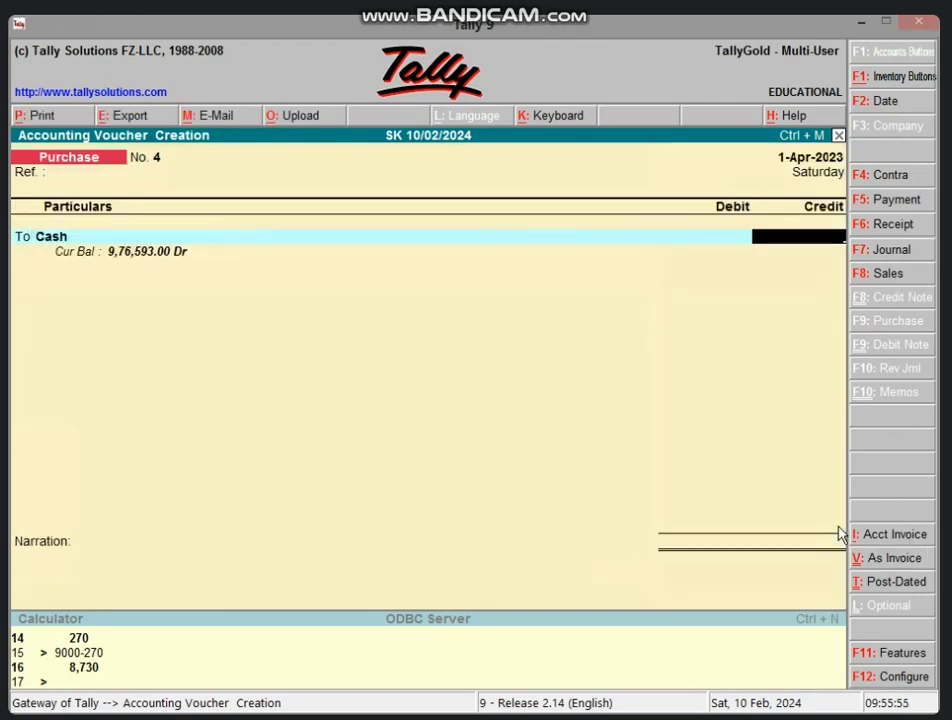